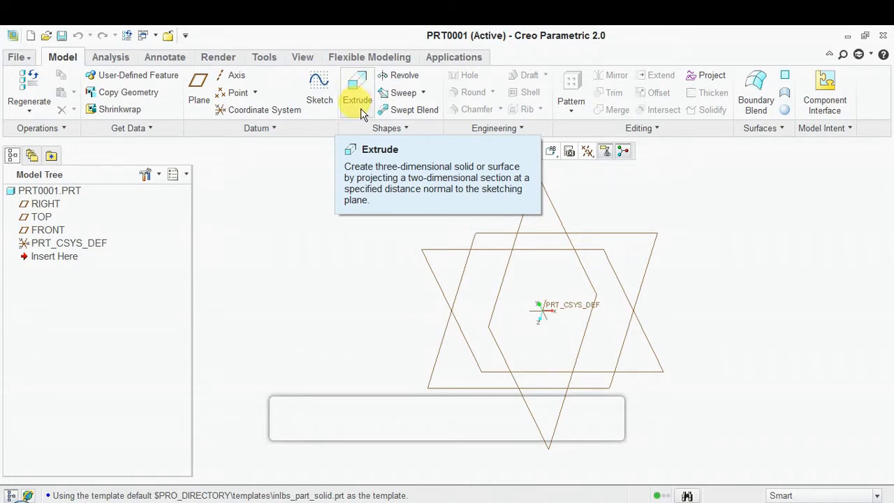
Step: Start an Extrude feature on the TOP plane and sketch a rectangle about 320 by 199 enclosing the origin
{"action": "left_click", "coordinate": [362, 114]}
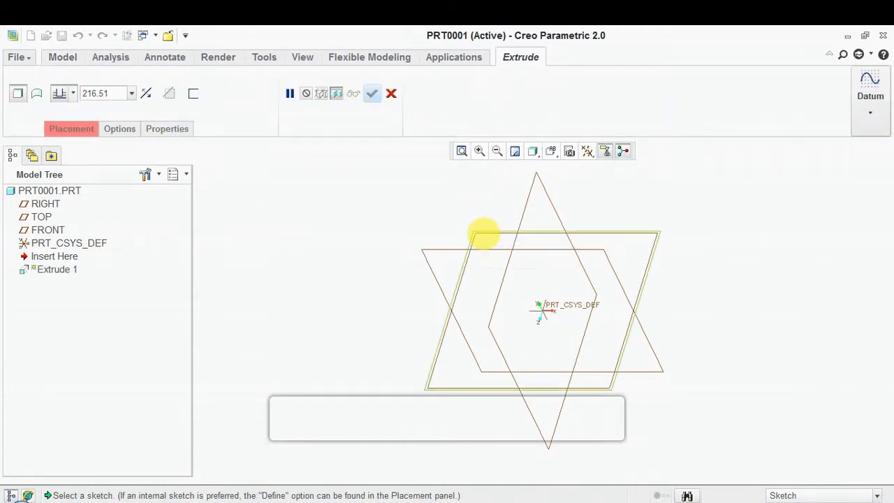
{"action": "left_click", "coordinate": [485, 239]}
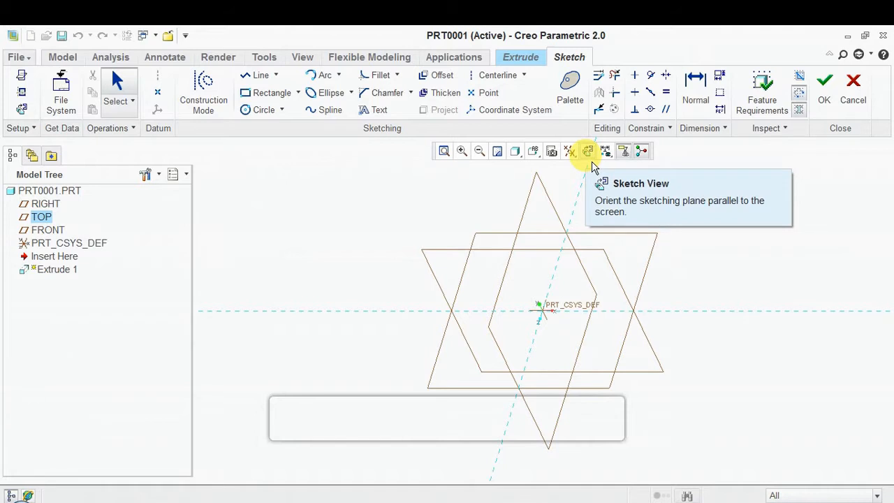
{"action": "left_click", "coordinate": [588, 151]}
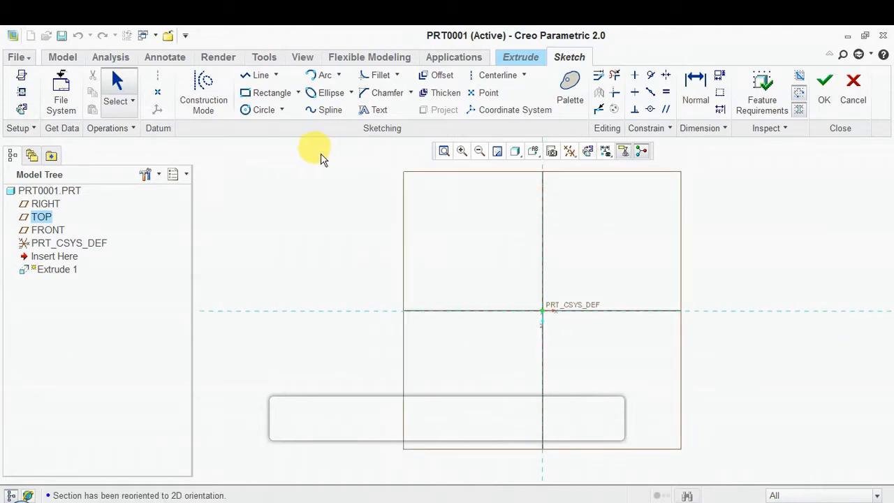
{"action": "left_click", "coordinate": [270, 96]}
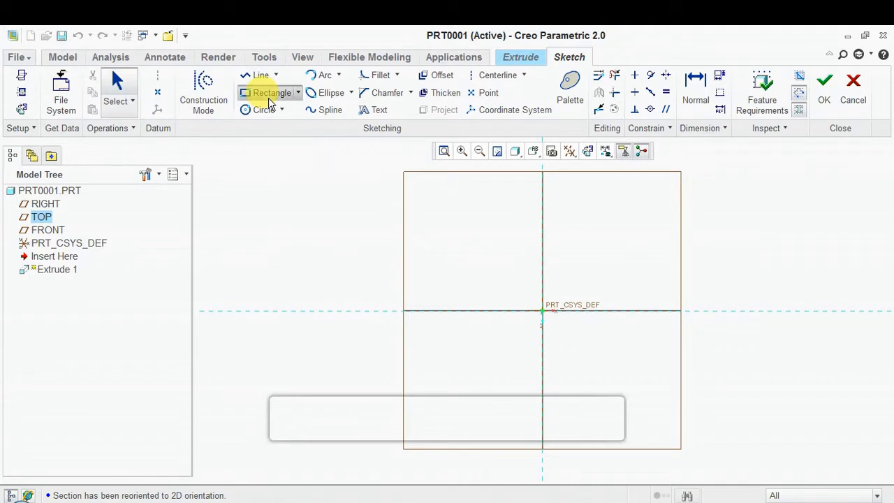
{"action": "left_click", "coordinate": [423, 234]}
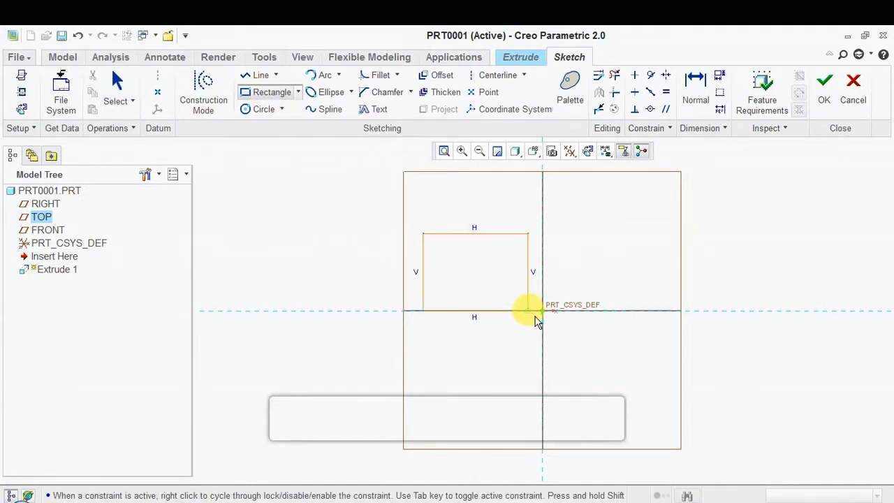
{"action": "left_click", "coordinate": [597, 342]}
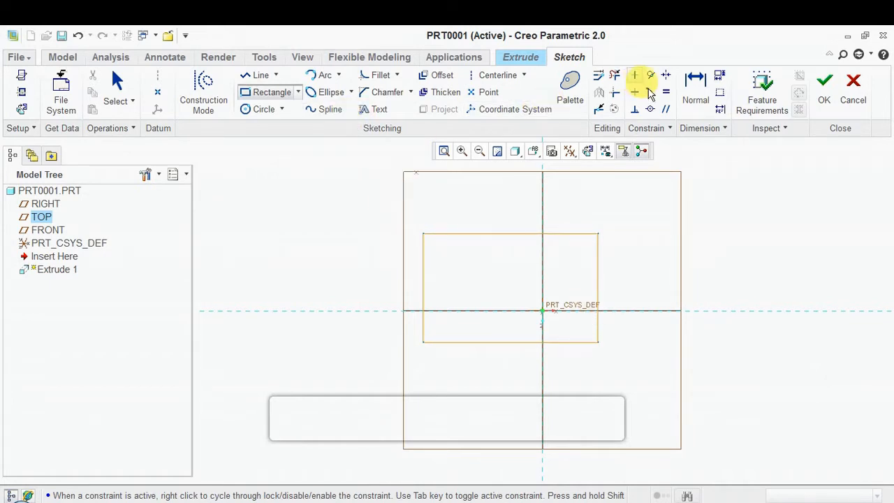
Step: Dimension the rectangle to 600 wide and 200 high, and finish the section sketch
{"action": "left_click", "coordinate": [689, 84]}
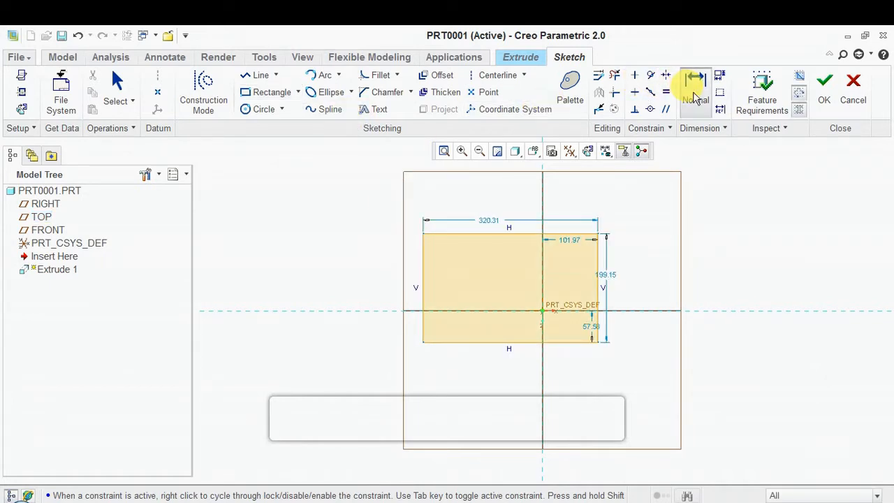
{"action": "double_click", "coordinate": [487, 222]}
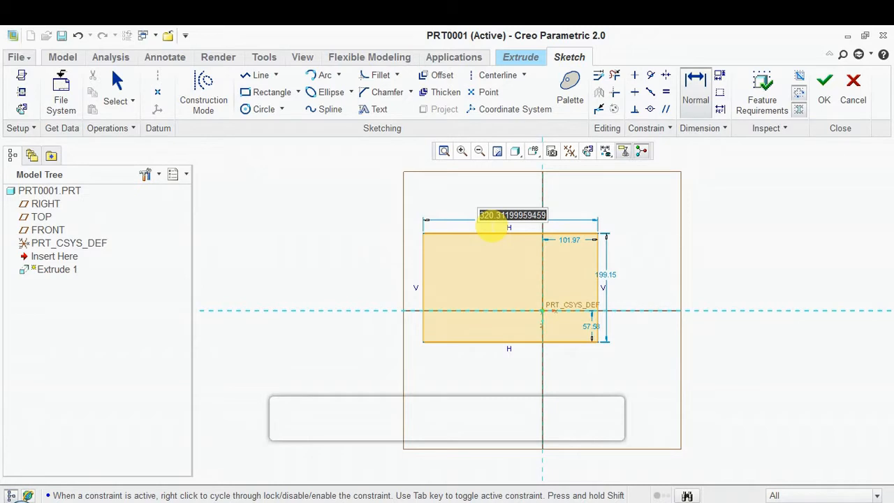
{"action": "type", "text": "600"}
{"action": "key", "text": "Return"}
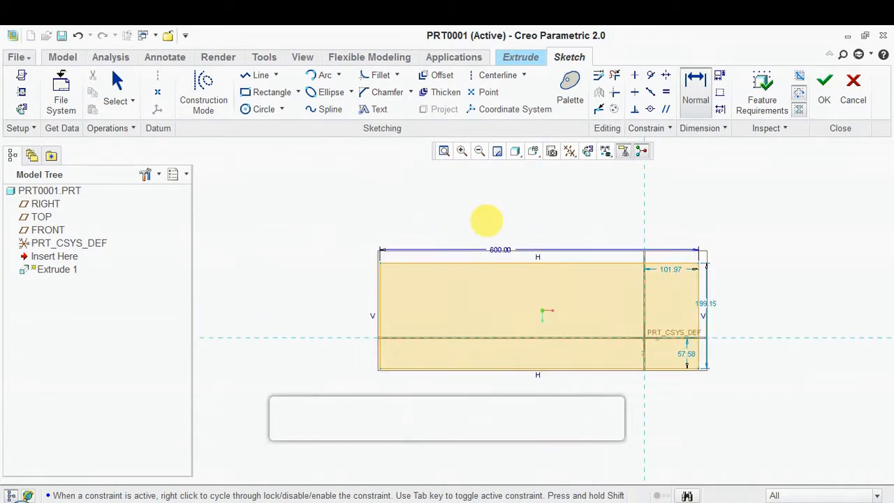
{"action": "double_click", "coordinate": [703, 305]}
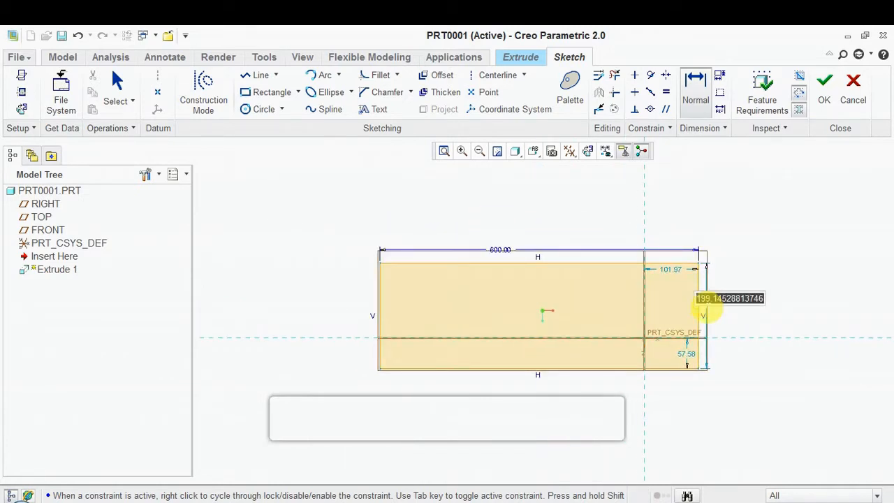
{"action": "type", "text": "200"}
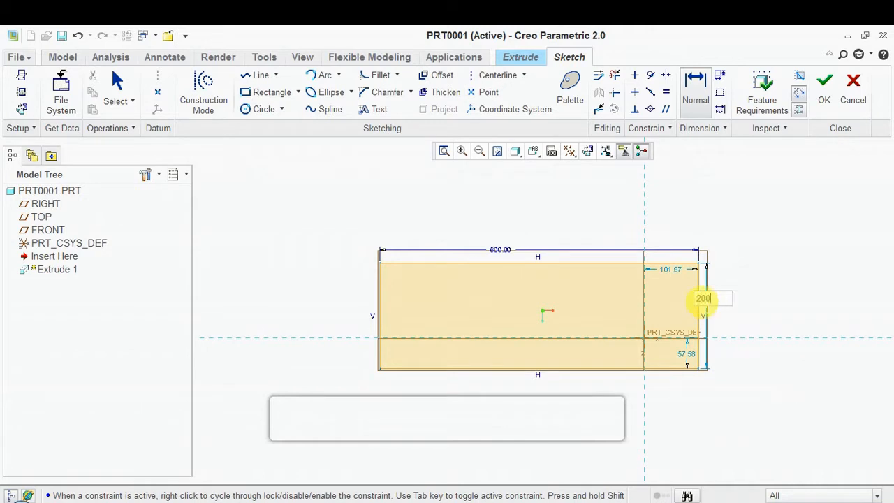
{"action": "key", "text": "Return"}
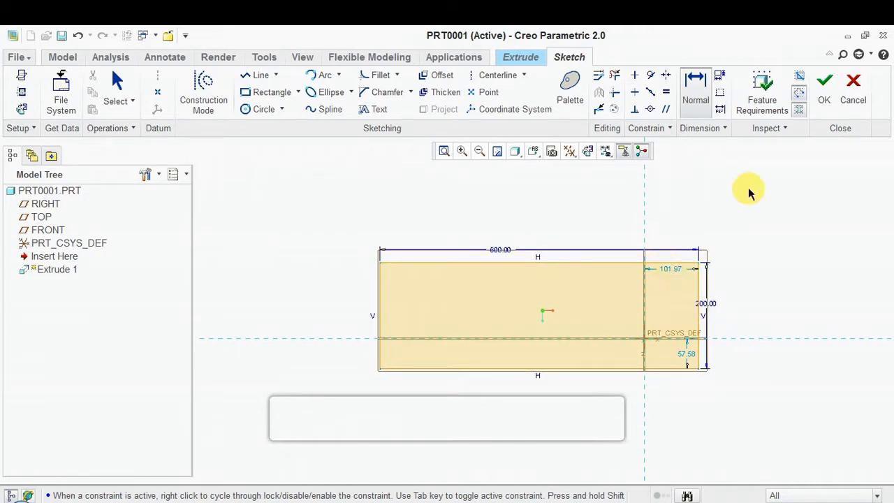
{"action": "left_click", "coordinate": [832, 92]}
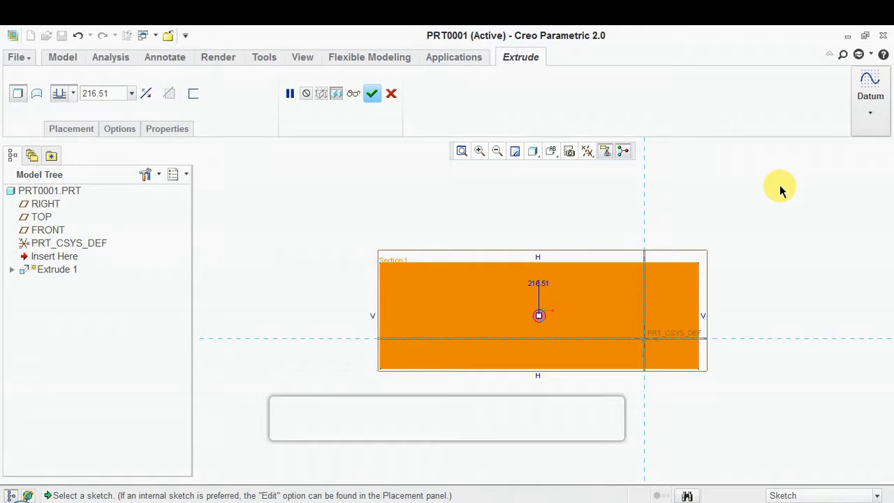
Step: Set the extrusion depth of the rectangular section to 300
{"action": "middle_click_drag", "start_coordinate": [780, 186], "coordinate": [719, 235]}
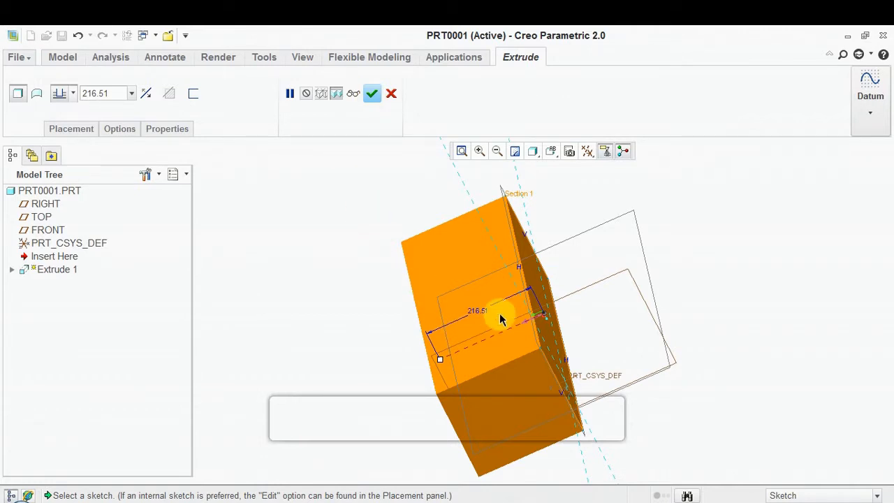
{"action": "left_click", "coordinate": [132, 95]}
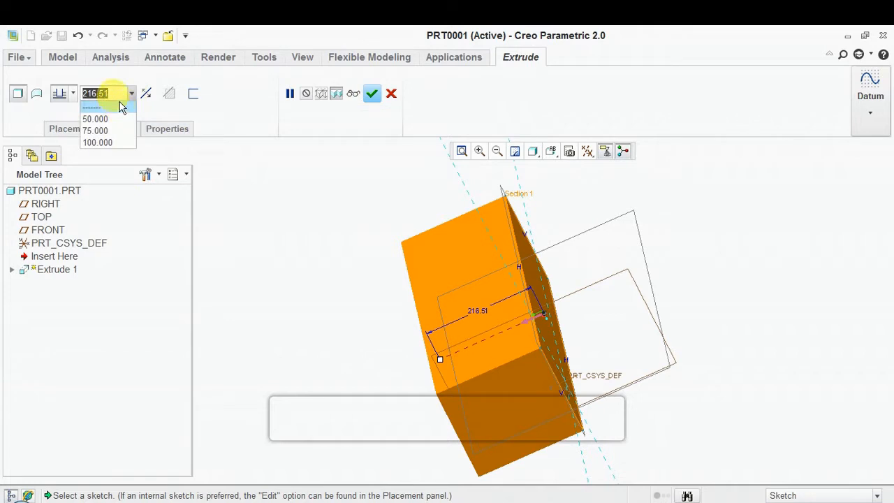
{"action": "left_click", "coordinate": [120, 103]}
{"action": "type", "text": "30"}
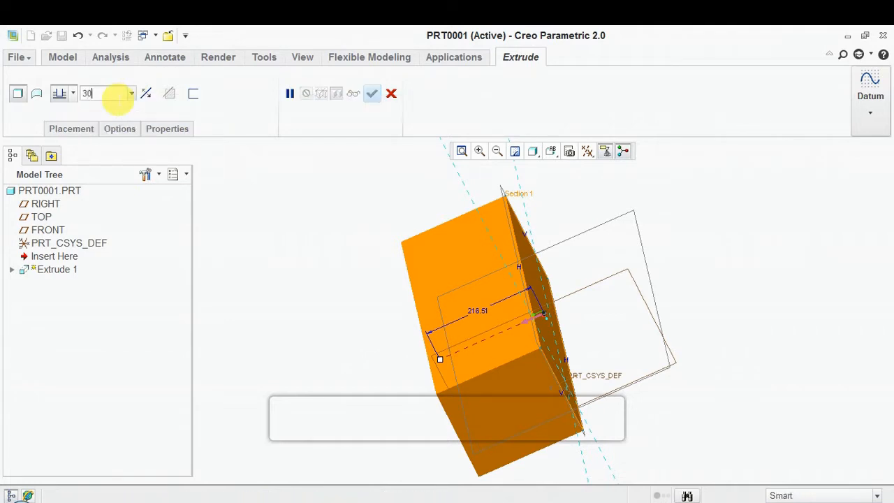
{"action": "type", "text": "0"}
{"action": "key", "text": "Return"}
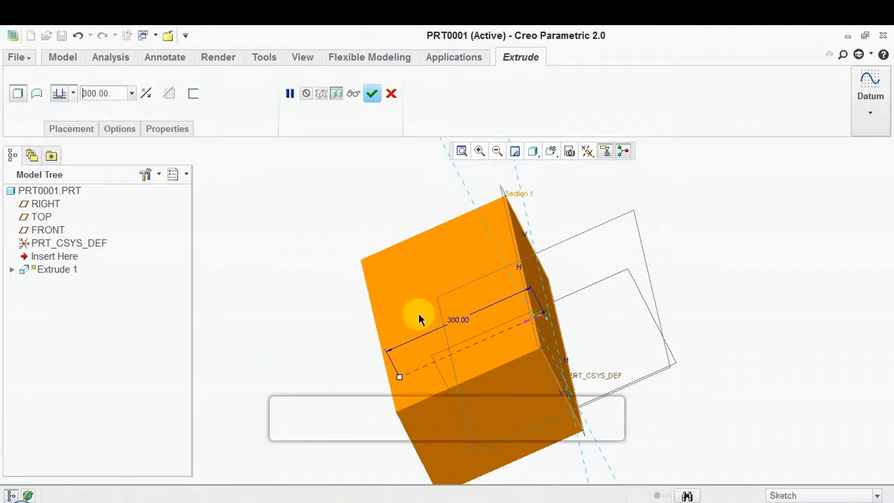
Step: Try adjusting the extrusion depth directly on the model to about 295.5
{"action": "double_click", "coordinate": [462, 326]}
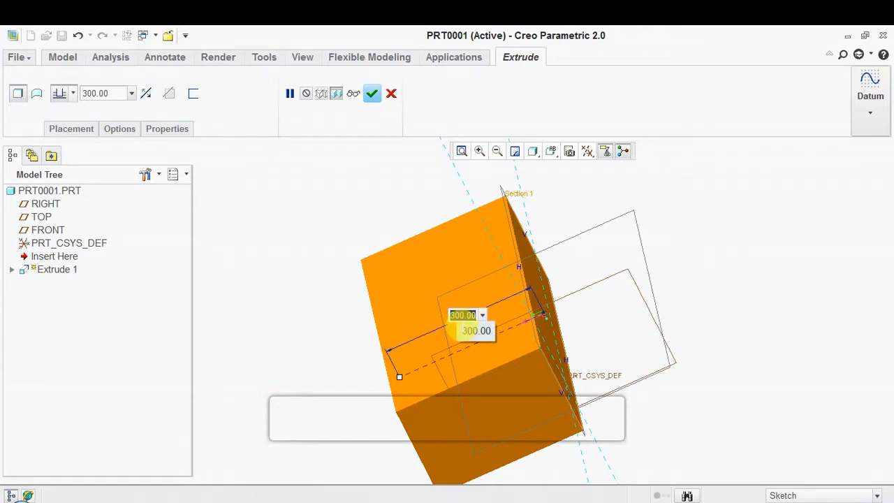
{"action": "left_click", "coordinate": [331, 325]}
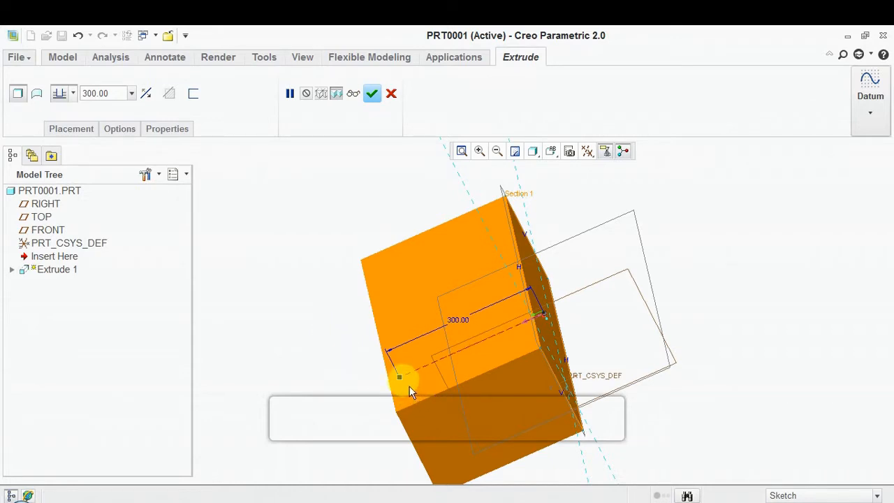
{"action": "mouse_move", "coordinate": [407, 384]}
{"action": "left_mouse_down"}
{"action": "mouse_move", "coordinate": [529, 345]}
{"action": "mouse_move", "coordinate": [398, 370]}
{"action": "left_mouse_up"}
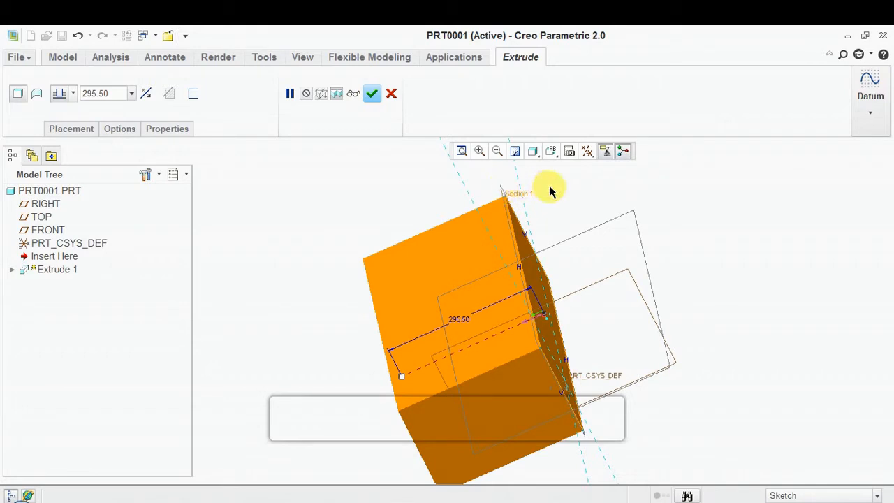
Step: Make the 300-deep extrusion symmetric about the sketch plane and complete the feature
{"action": "middle_click_drag", "start_coordinate": [549, 189], "coordinate": [524, 179]}
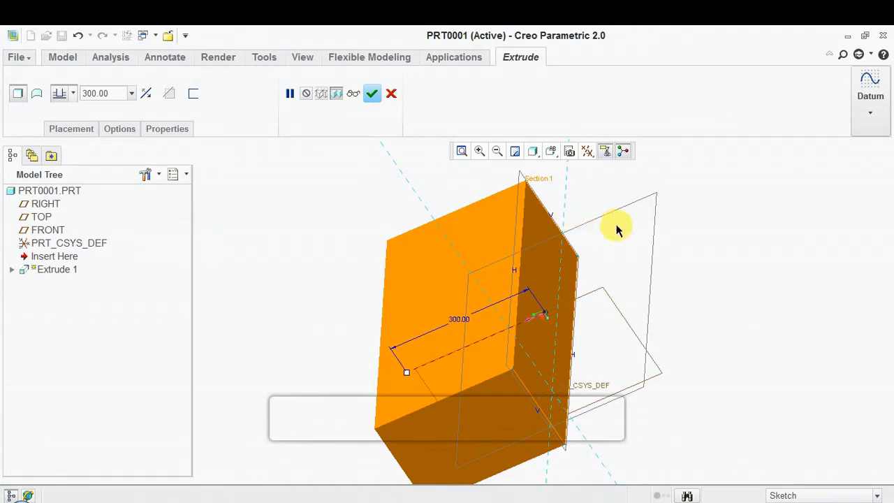
{"action": "left_click", "coordinate": [73, 93]}
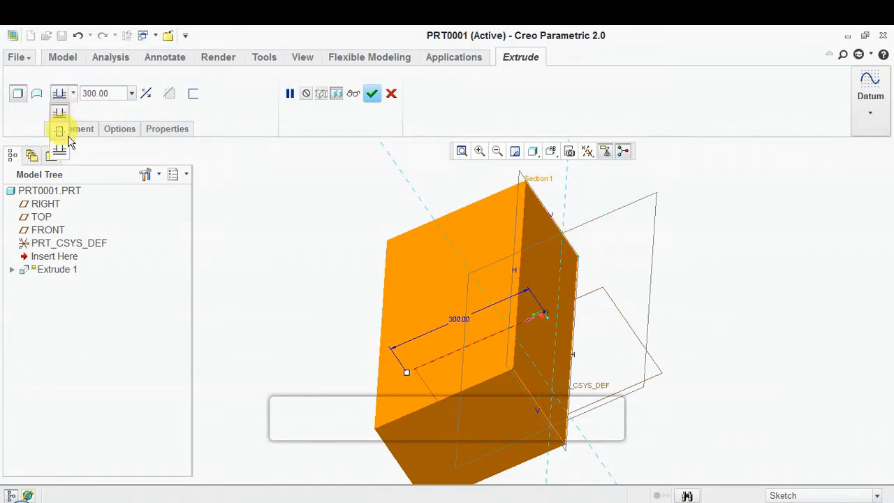
{"action": "left_click", "coordinate": [67, 138]}
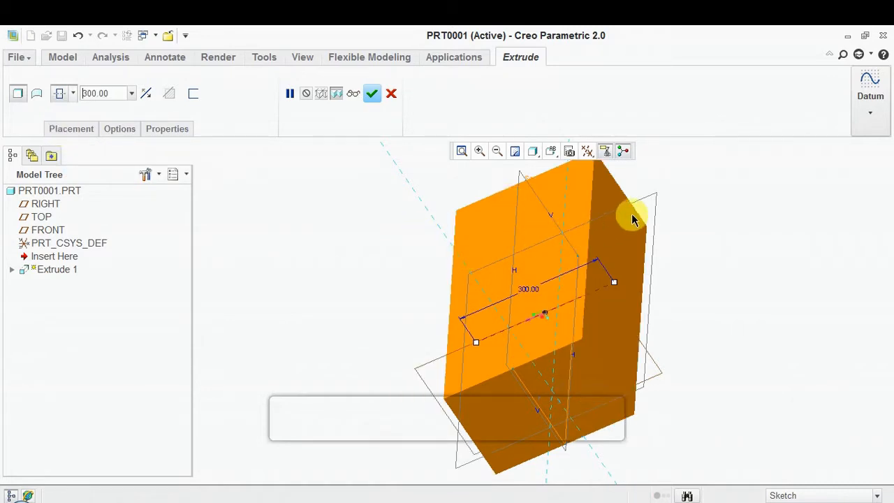
{"action": "left_click", "coordinate": [370, 94]}
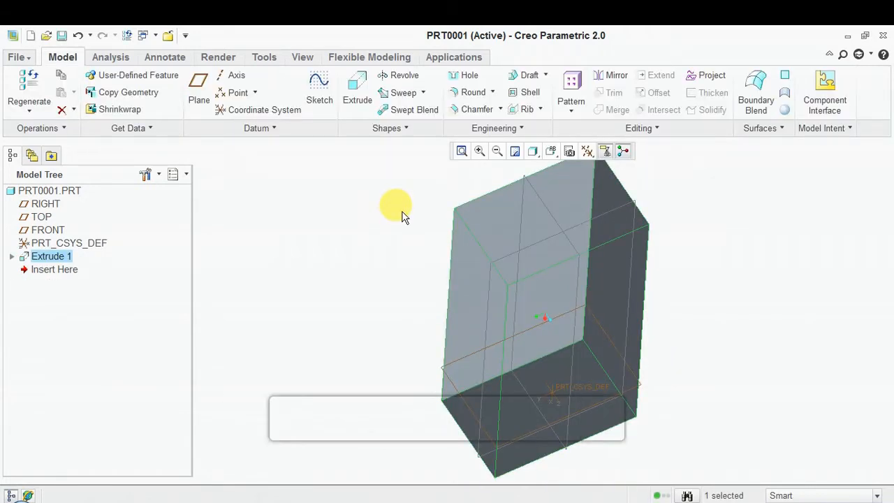
Step: Close the current part and create a new solid part named prt0002 with the default template
{"action": "left_click", "coordinate": [170, 35]}
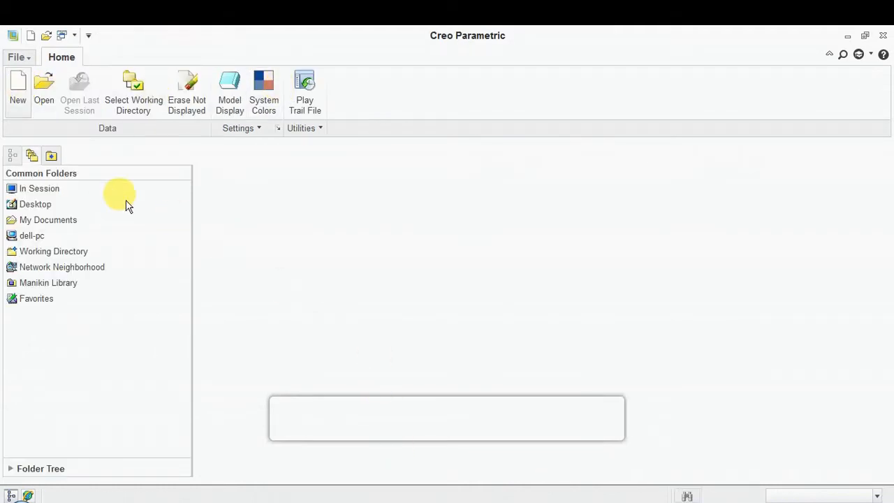
{"action": "left_click", "coordinate": [31, 105]}
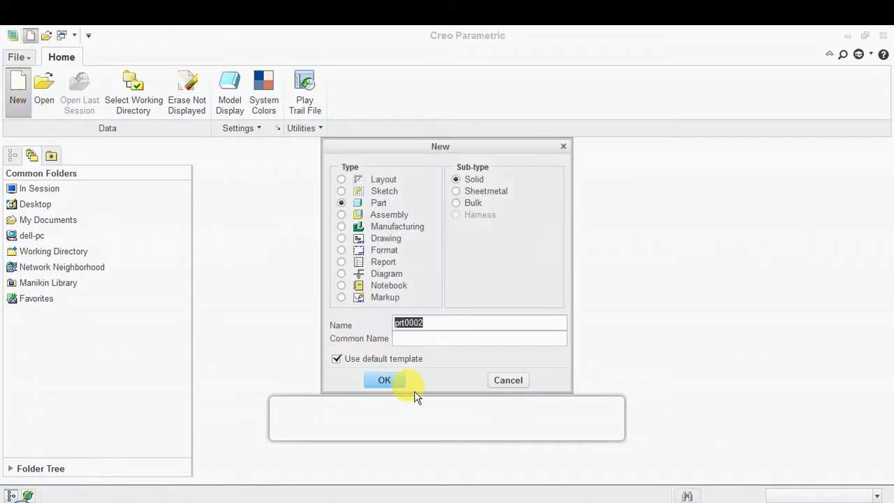
{"action": "left_click", "coordinate": [401, 385]}
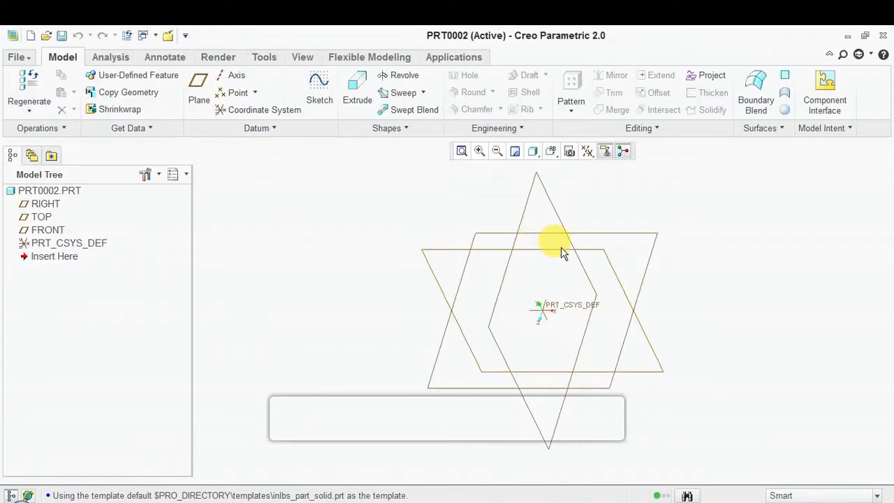
Step: Start an Extrude feature on the TOP plane and sketch an upright rectangle to the left of the vertical reference
{"action": "left_click", "coordinate": [560, 238]}
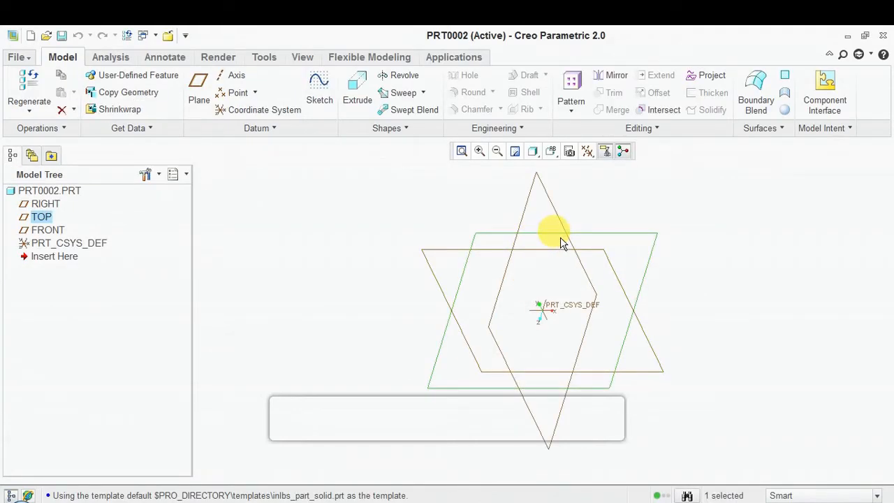
{"action": "left_click", "coordinate": [359, 102]}
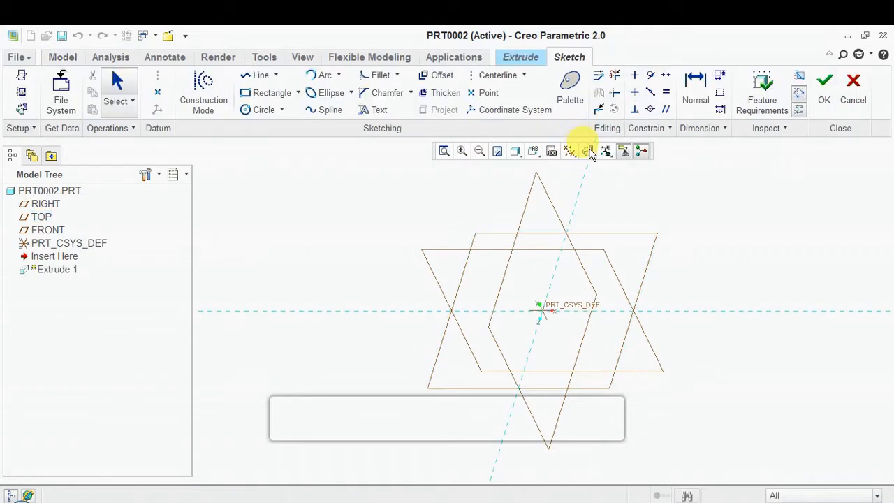
{"action": "left_click", "coordinate": [588, 151]}
{"action": "left_click", "coordinate": [264, 92]}
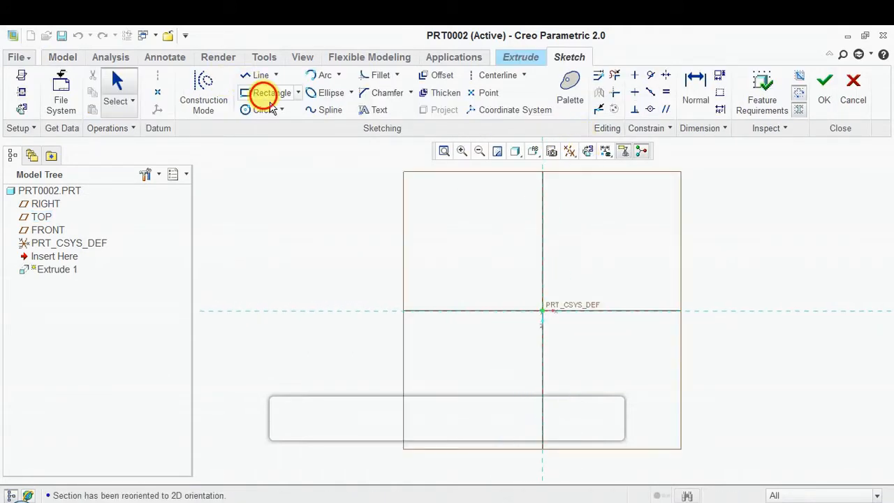
{"action": "left_click", "coordinate": [416, 233]}
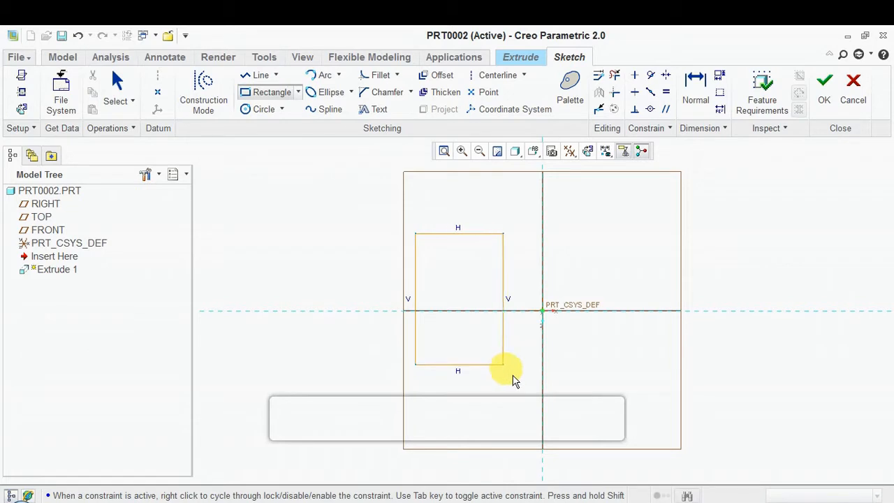
{"action": "left_click", "coordinate": [506, 368]}
Step: Sketch a circle to the right of the vertical reference, separate from the rectangle, and finish the section for extrusion
{"action": "left_click", "coordinate": [264, 110]}
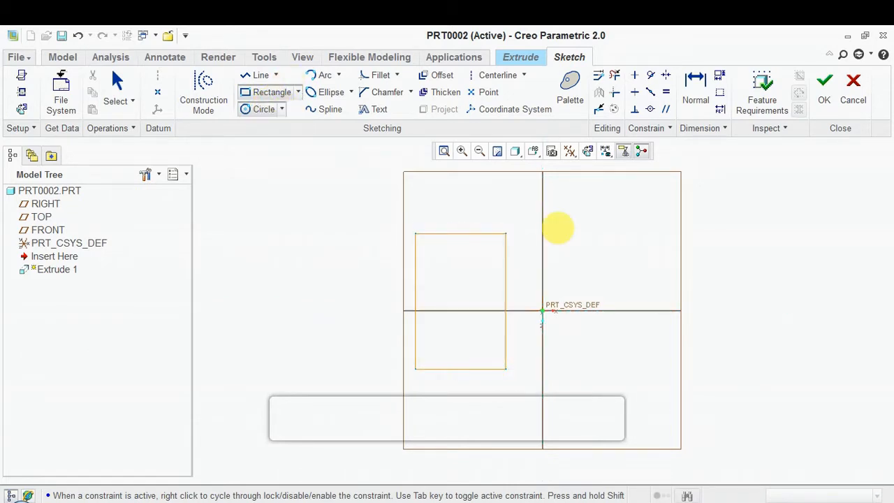
{"action": "left_click", "coordinate": [614, 280]}
{"action": "left_click", "coordinate": [599, 250]}
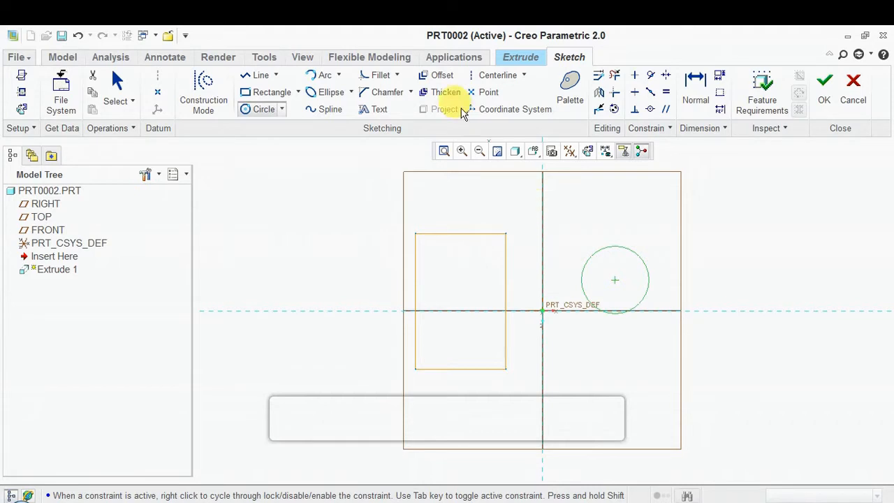
{"action": "left_click", "coordinate": [824, 88]}
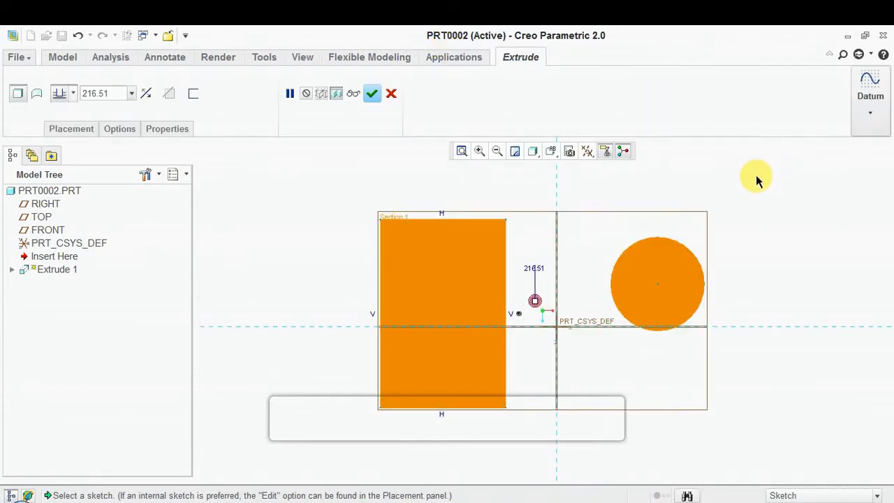
{"action": "middle_click_drag", "start_coordinate": [759, 180], "coordinate": [706, 182]}
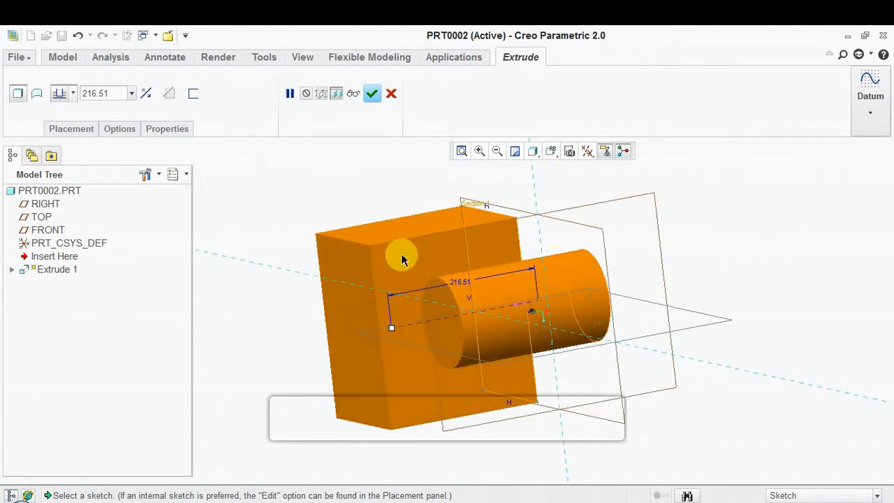
Step: Set the depth of the rectangle-and-circle extrusion to 300 and complete the feature
{"action": "left_click", "coordinate": [105, 93]}
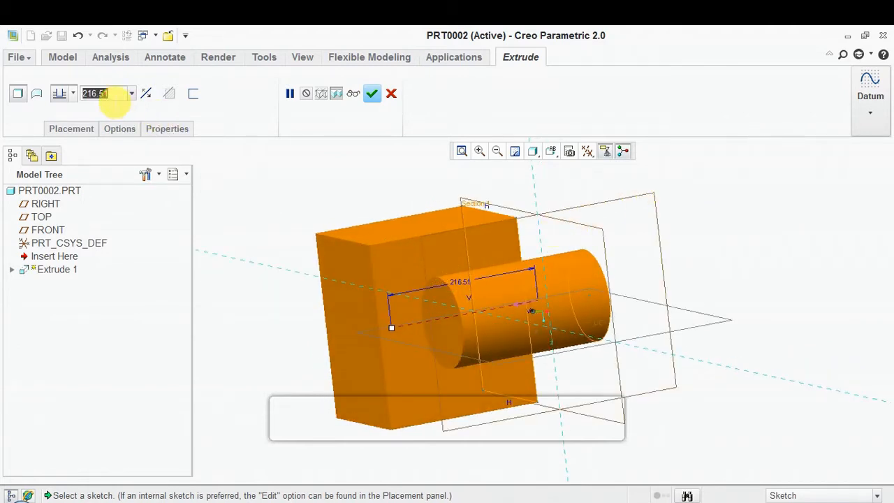
{"action": "type", "text": "300"}
{"action": "key", "text": "Return"}
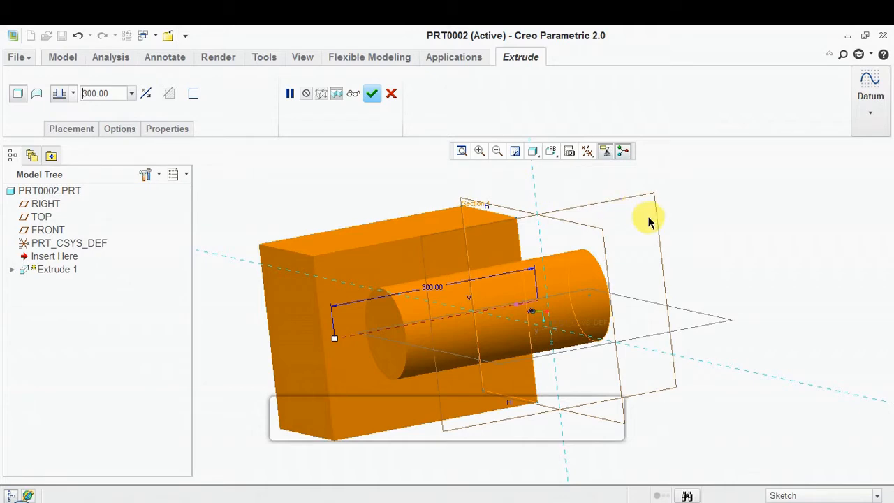
{"action": "middle_click_drag", "start_coordinate": [677, 231], "coordinate": [692, 244]}
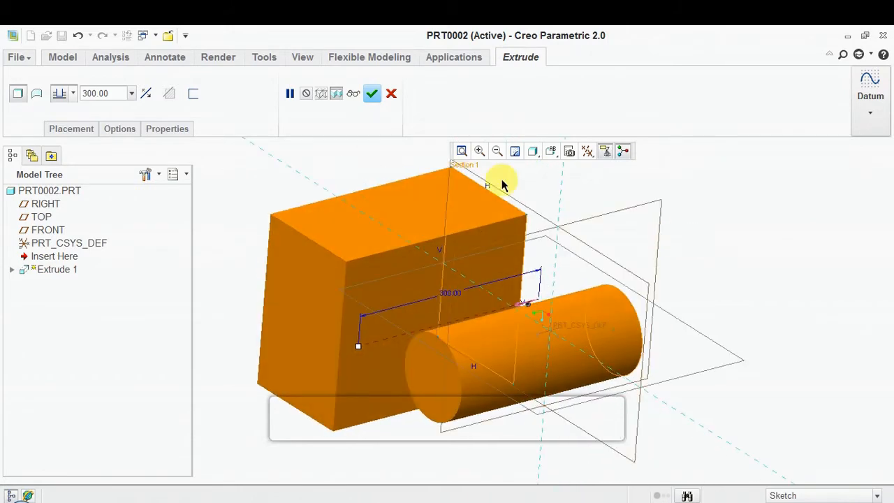
{"action": "left_click", "coordinate": [380, 95]}
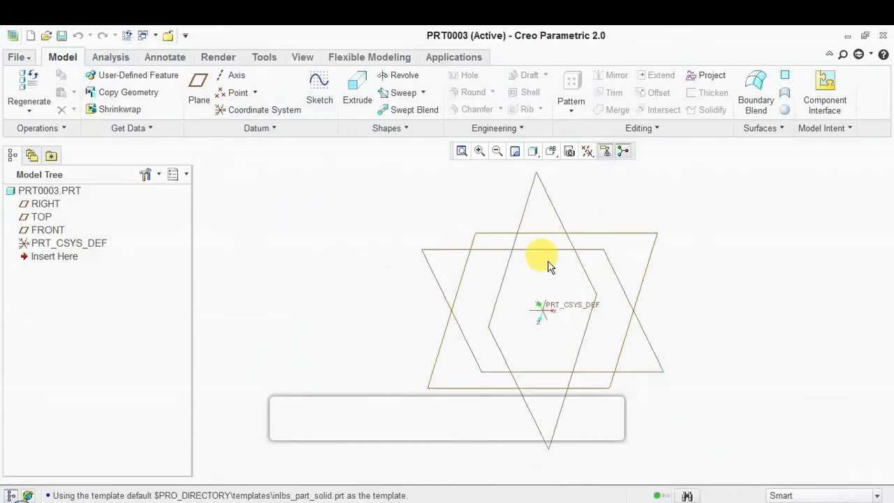
Step: Start an Extrude feature on the TOP plane of PRT0003 and sketch a rectangle enclosing the origin
{"action": "left_click", "coordinate": [502, 239]}
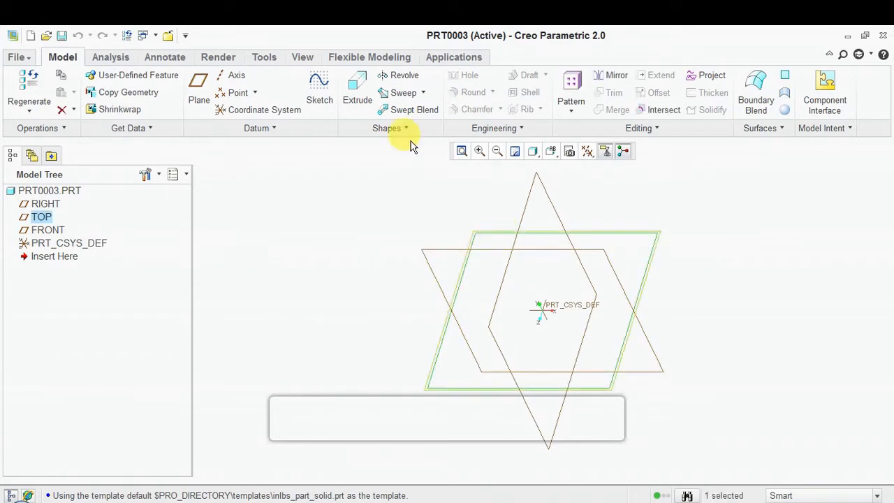
{"action": "left_click", "coordinate": [361, 98]}
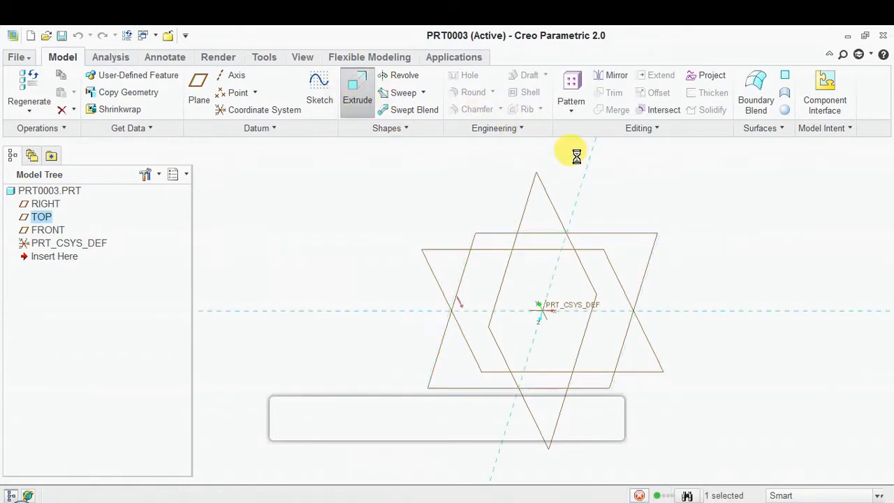
{"action": "left_click", "coordinate": [602, 152]}
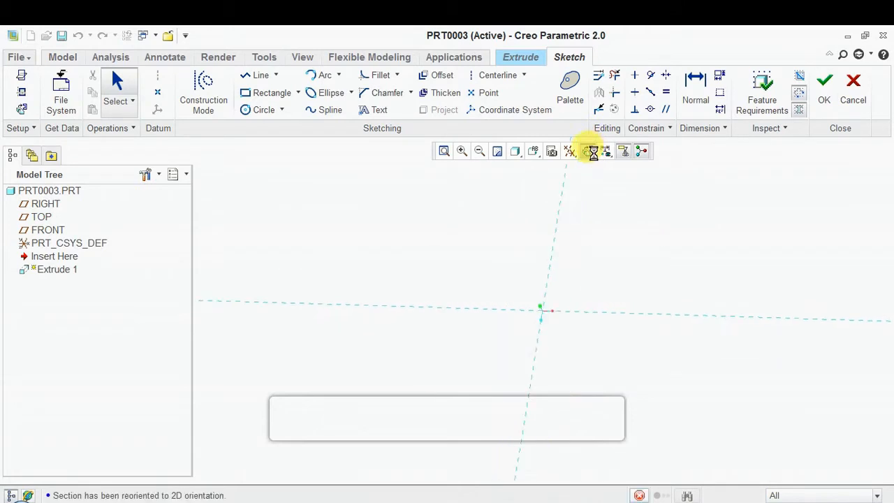
{"action": "left_click", "coordinate": [268, 92]}
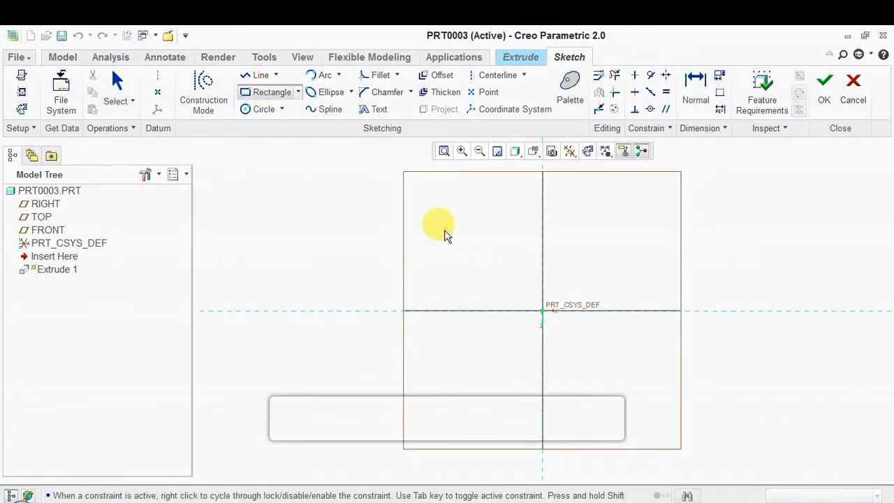
{"action": "left_click", "coordinate": [437, 221]}
{"action": "left_click", "coordinate": [586, 377]}
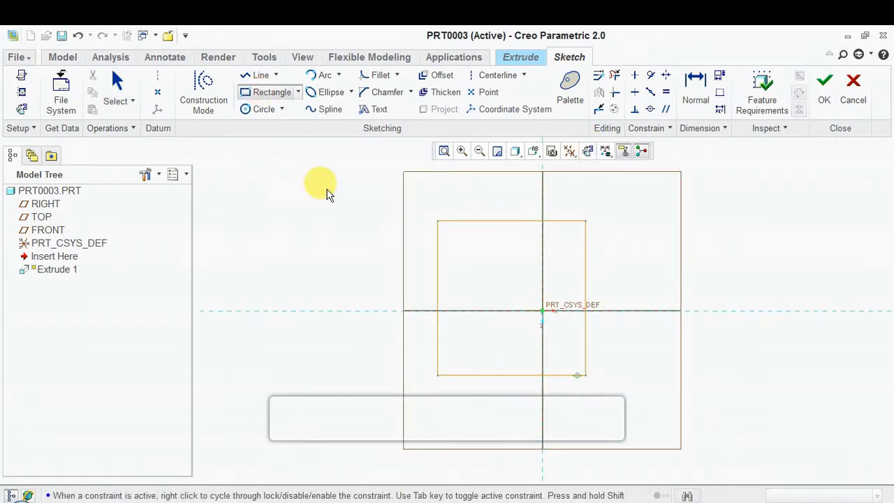
Step: Sketch a circle inside the rectangle and extrude the nested section 216.51 deep as a block with a round hole
{"action": "left_click", "coordinate": [258, 109]}
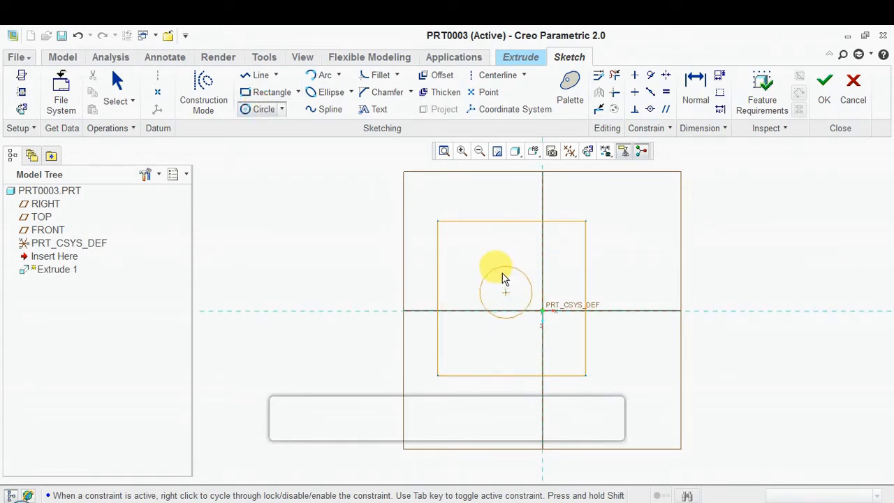
{"action": "left_click", "coordinate": [498, 267]}
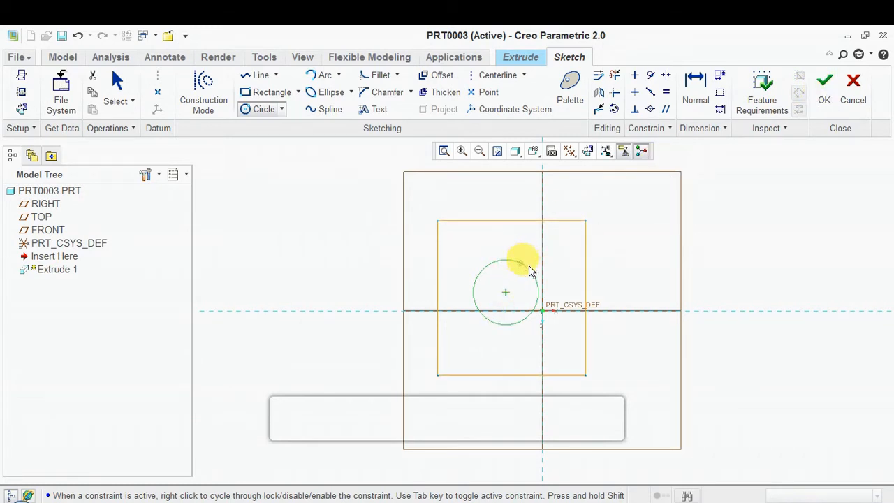
{"action": "left_click", "coordinate": [824, 98]}
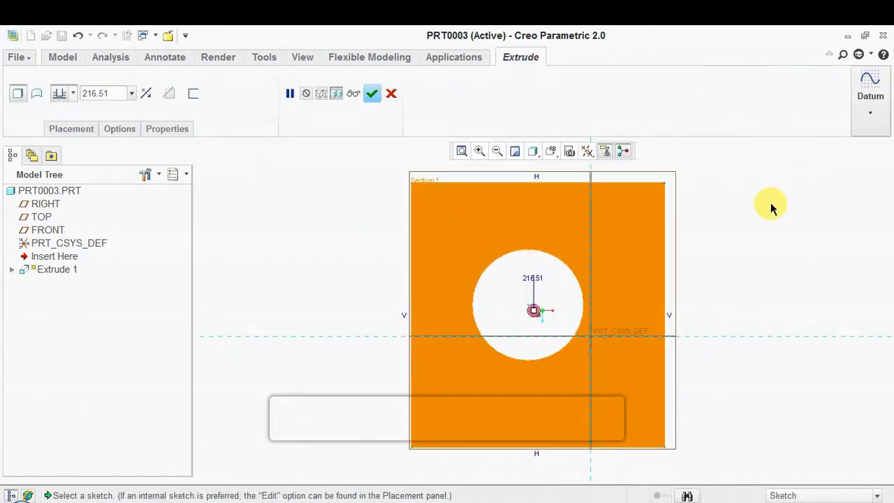
{"action": "middle_click_drag", "start_coordinate": [772, 207], "coordinate": [715, 238]}
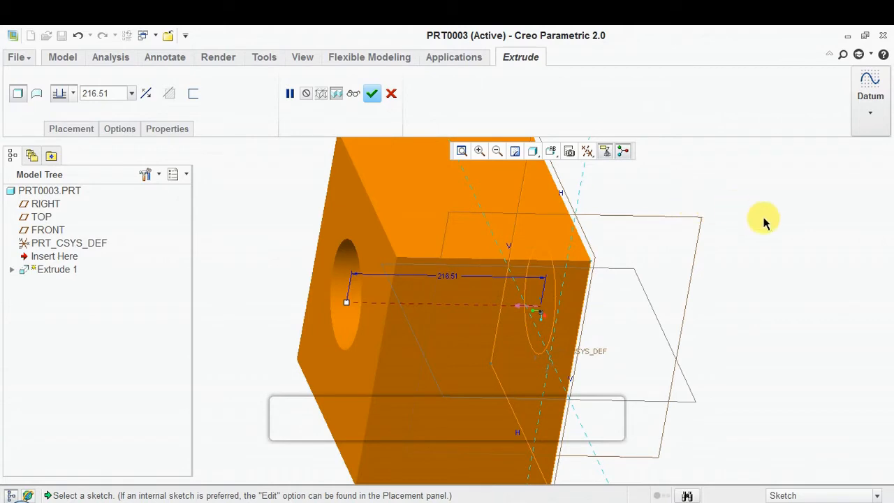
{"action": "mouse_move", "coordinate": [767, 229]}
{"action": "middle_mouse_down"}
{"action": "mouse_move", "coordinate": [690, 247]}
{"action": "mouse_move", "coordinate": [691, 233]}
{"action": "mouse_move", "coordinate": [755, 215]}
{"action": "middle_mouse_up"}
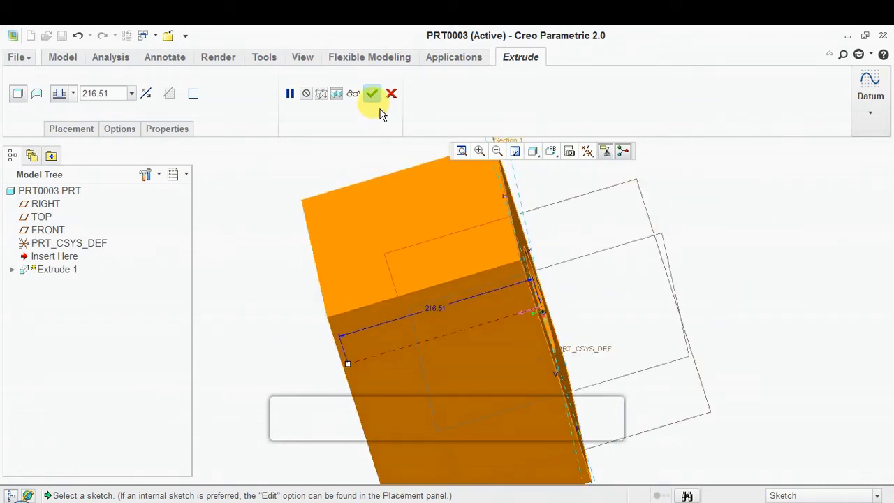
{"action": "left_click", "coordinate": [374, 96]}
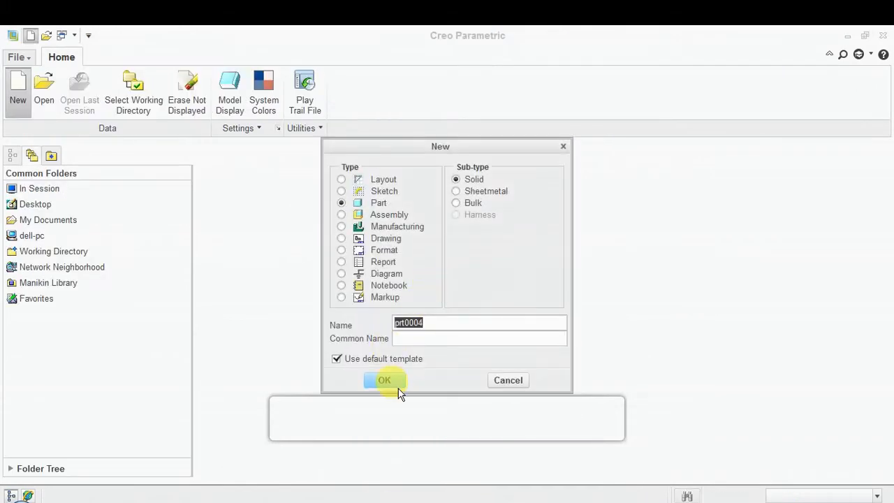
Step: Create a solid part named prt0004 with the default template and start an Extrude sketch on the TOP plane, viewed square-on
{"action": "left_click", "coordinate": [398, 388]}
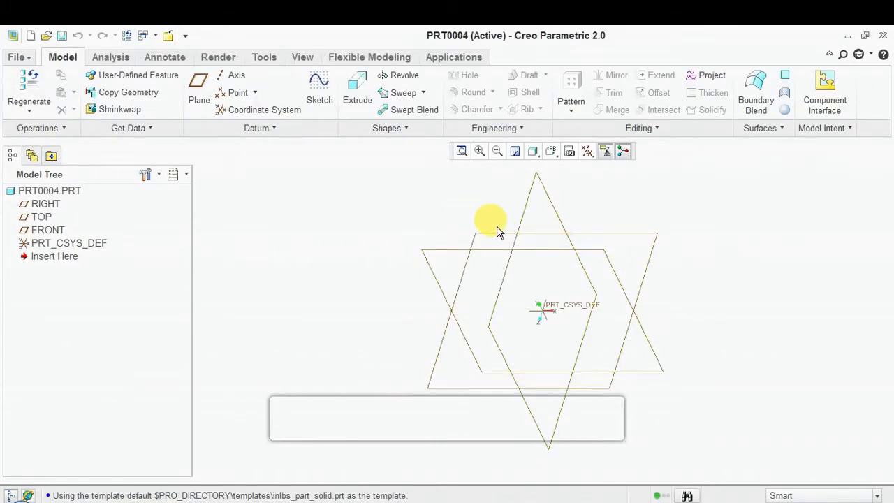
{"action": "left_click", "coordinate": [496, 239]}
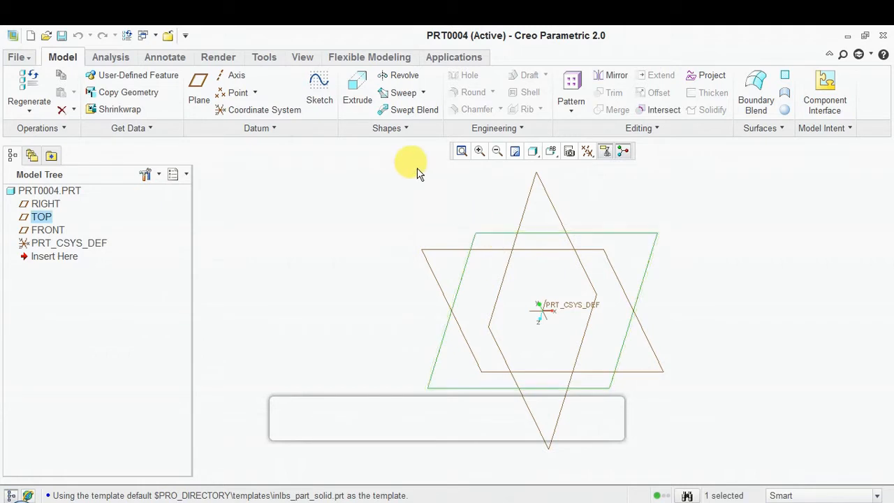
{"action": "left_click", "coordinate": [372, 116]}
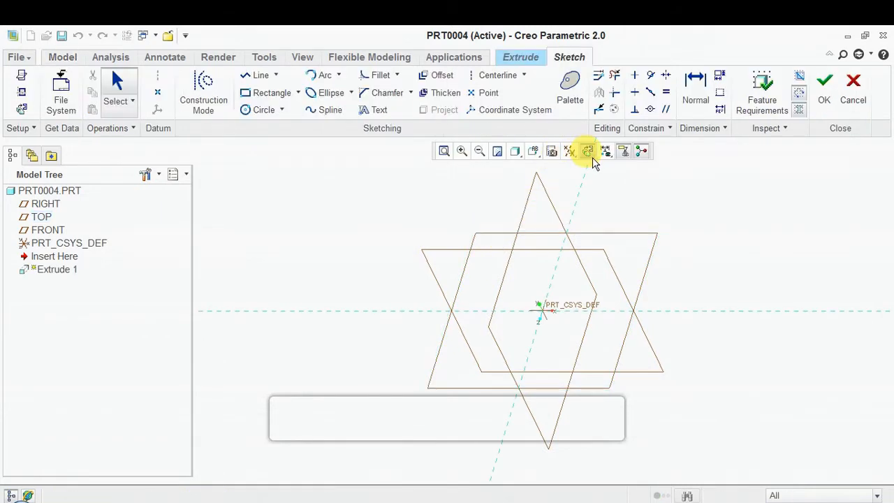
{"action": "left_click", "coordinate": [587, 152]}
Step: Sketch a rectangle about 241 wide and 258 high beside the vertical reference and extrude it 216.51 deep
{"action": "left_click", "coordinate": [268, 93]}
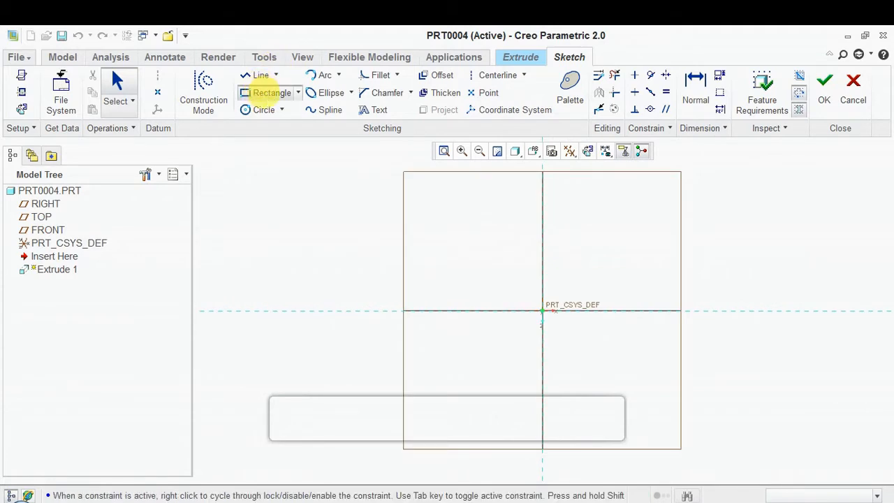
{"action": "left_click", "coordinate": [378, 225]}
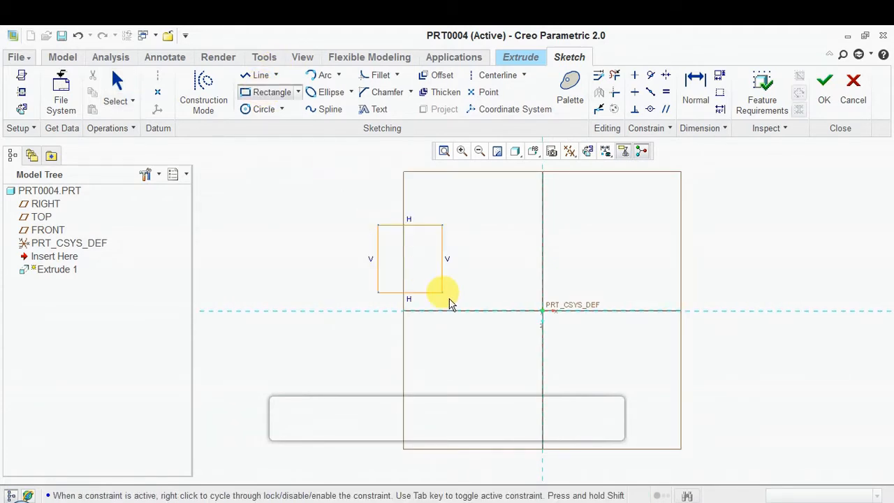
{"action": "left_click", "coordinate": [510, 365]}
{"action": "left_click", "coordinate": [823, 83]}
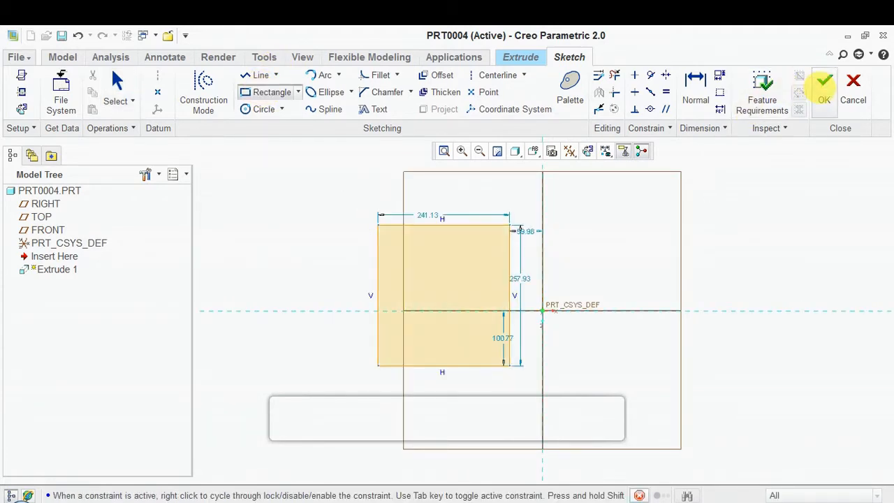
{"action": "middle_click_drag", "start_coordinate": [761, 199], "coordinate": [712, 206]}
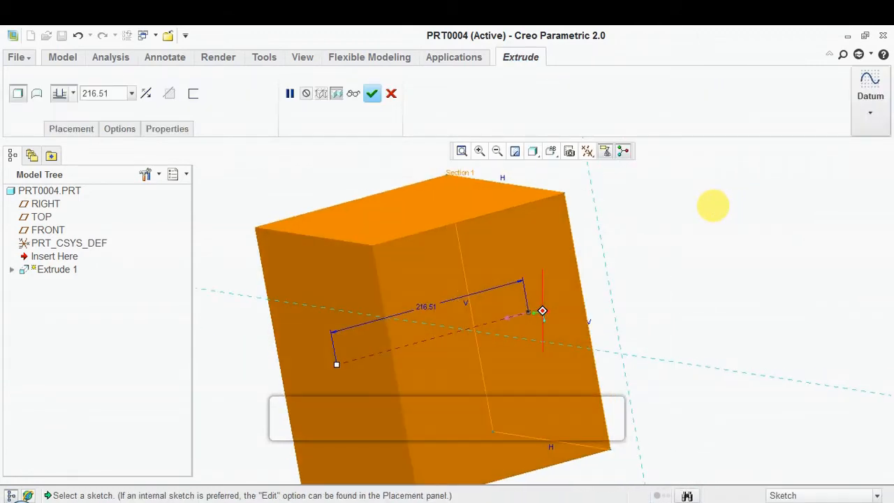
{"action": "left_click", "coordinate": [372, 93]}
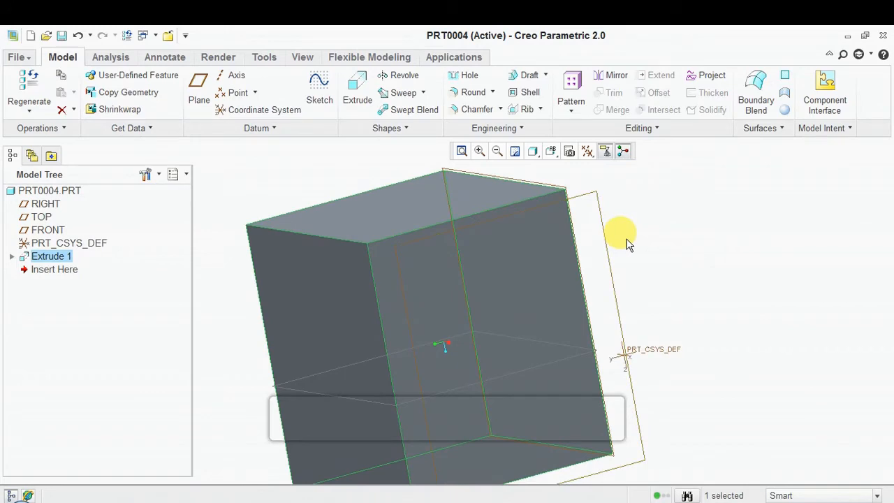
Step: Start a second Extrude on the block's end face opposite the TOP plane and sketch a circle as its section
{"action": "middle_click_drag", "start_coordinate": [622, 239], "coordinate": [630, 220]}
{"action": "left_click", "coordinate": [372, 222]}
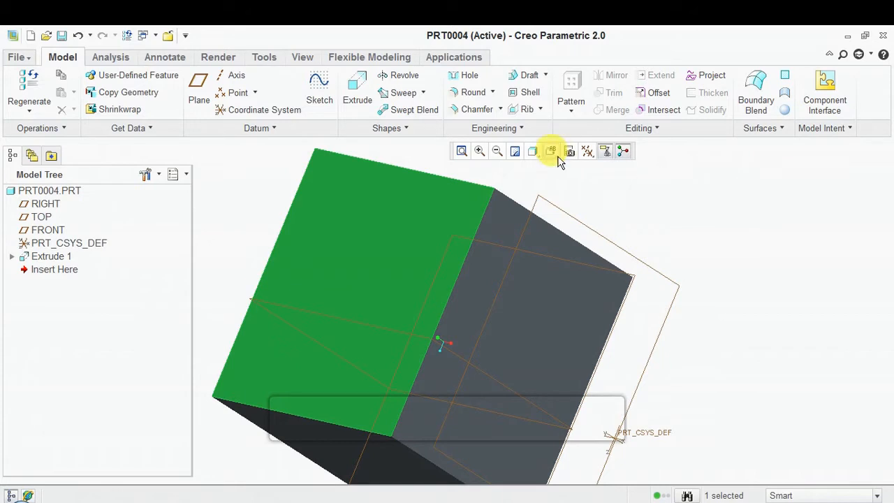
{"action": "left_click", "coordinate": [359, 115]}
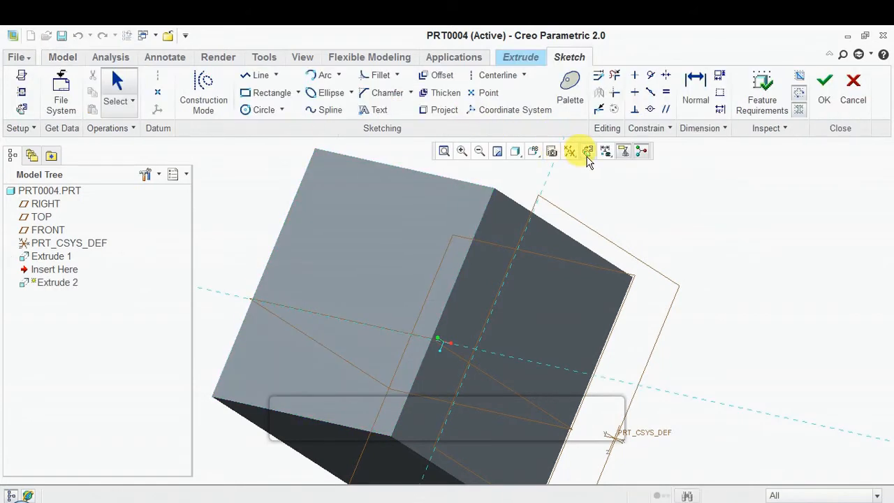
{"action": "left_click", "coordinate": [590, 156]}
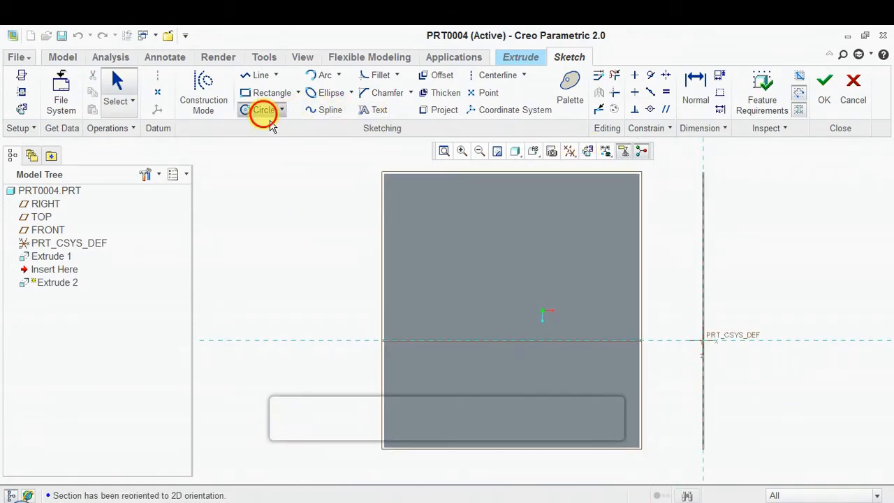
{"action": "left_click", "coordinate": [262, 110]}
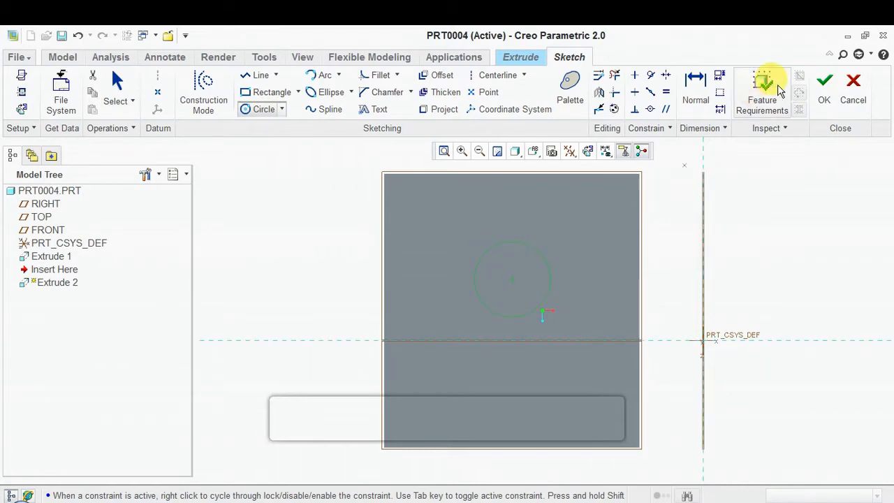
{"action": "left_click", "coordinate": [823, 87]}
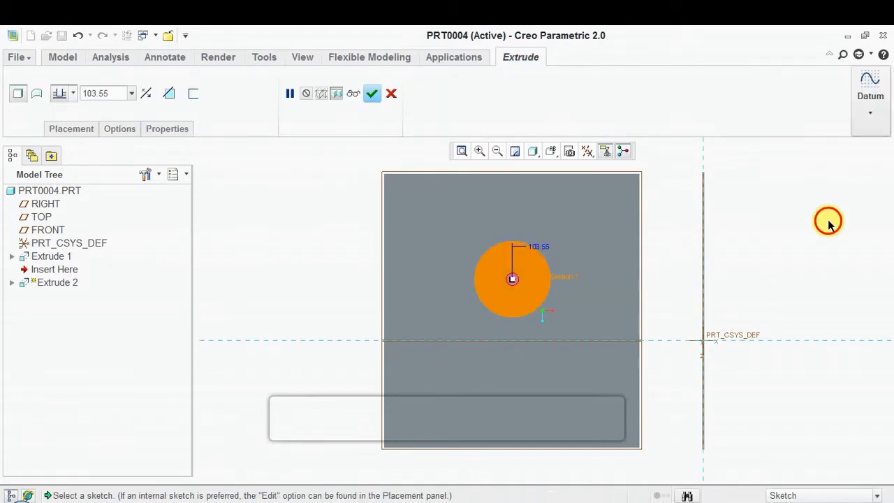
Step: Stretch the circle's extrusion into the block and back out to a depth of about 116.25 from the face
{"action": "middle_click_drag", "start_coordinate": [827, 221], "coordinate": [771, 226]}
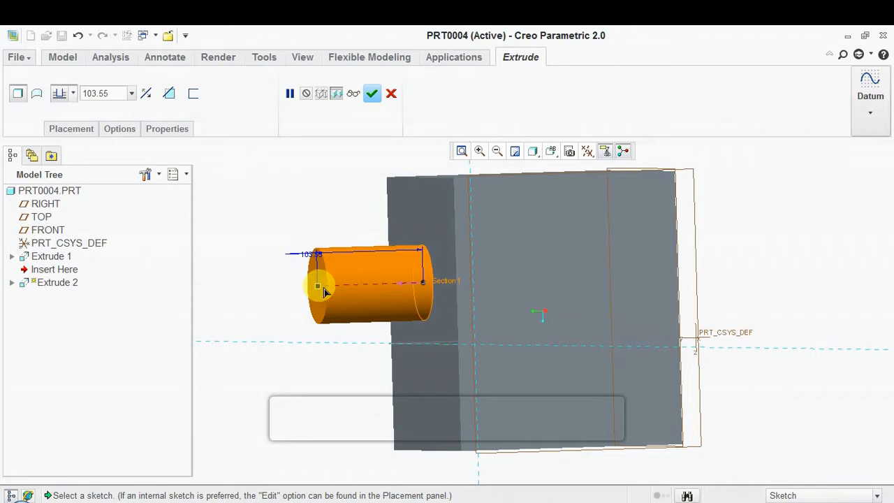
{"action": "left_click_drag", "start_coordinate": [324, 292], "coordinate": [569, 260]}
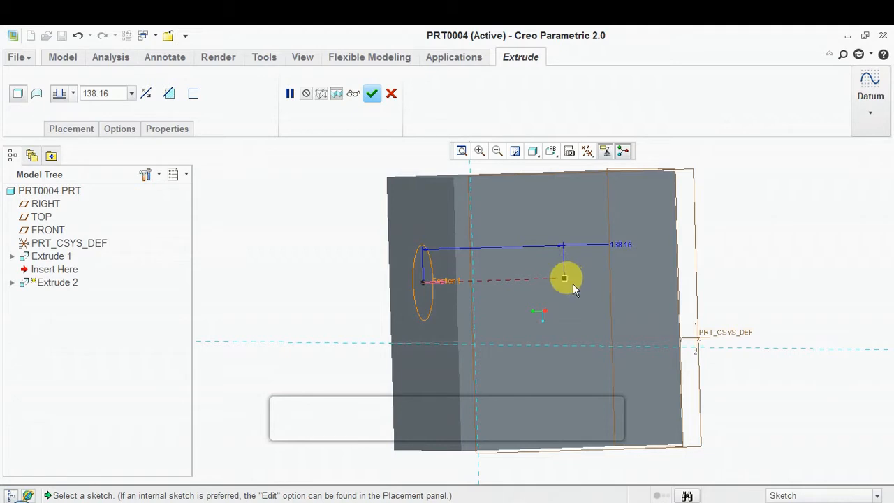
{"action": "left_click_drag", "start_coordinate": [573, 283], "coordinate": [305, 285]}
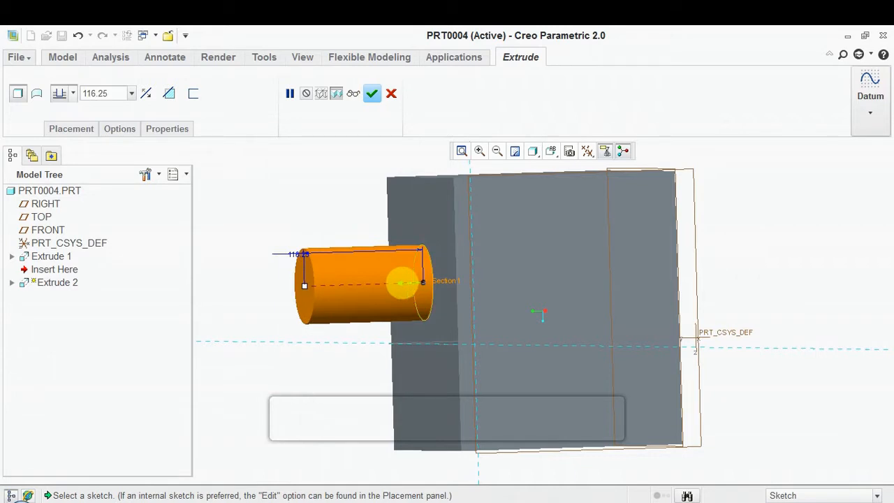
Step: Flip the cylinder's extrusion direction into the block and back outward, and complete the feature
{"action": "left_click", "coordinate": [403, 282]}
{"action": "left_click", "coordinate": [440, 283]}
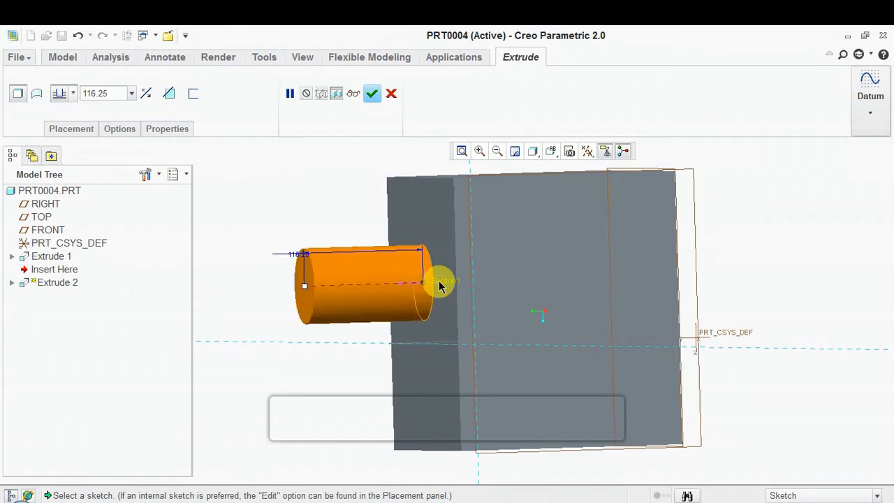
{"action": "left_click", "coordinate": [157, 103]}
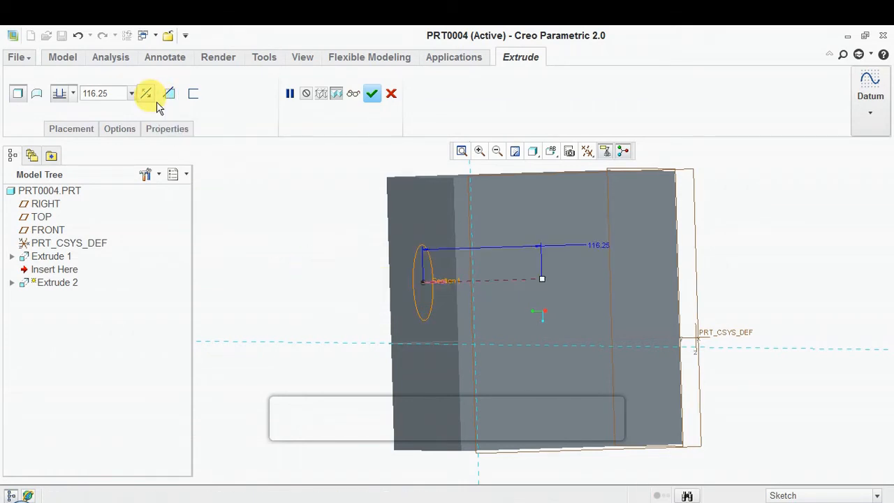
{"action": "left_click", "coordinate": [157, 103]}
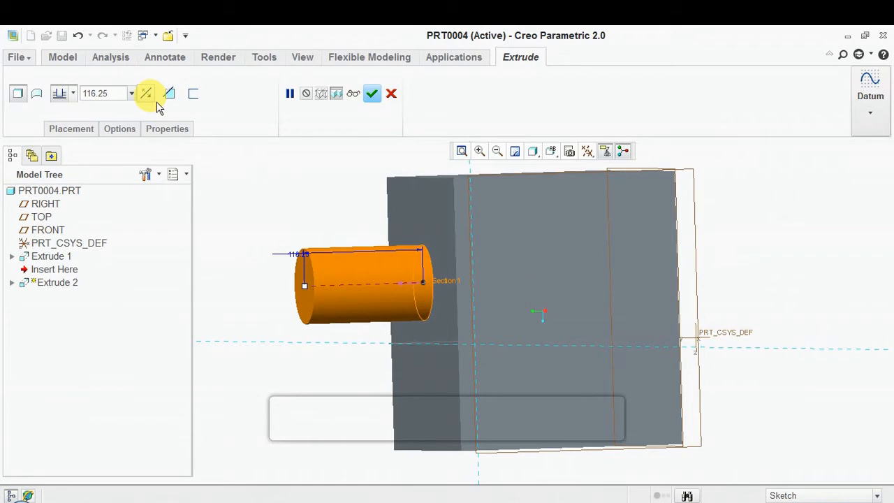
{"action": "left_click", "coordinate": [371, 94]}
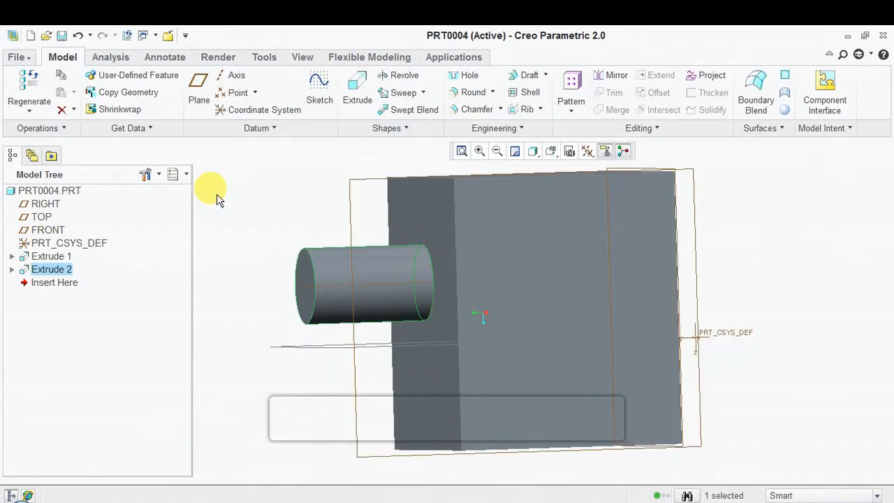
Step: Delete the cylinder extrusion from the model, leaving only the block
{"action": "right_click", "coordinate": [62, 271]}
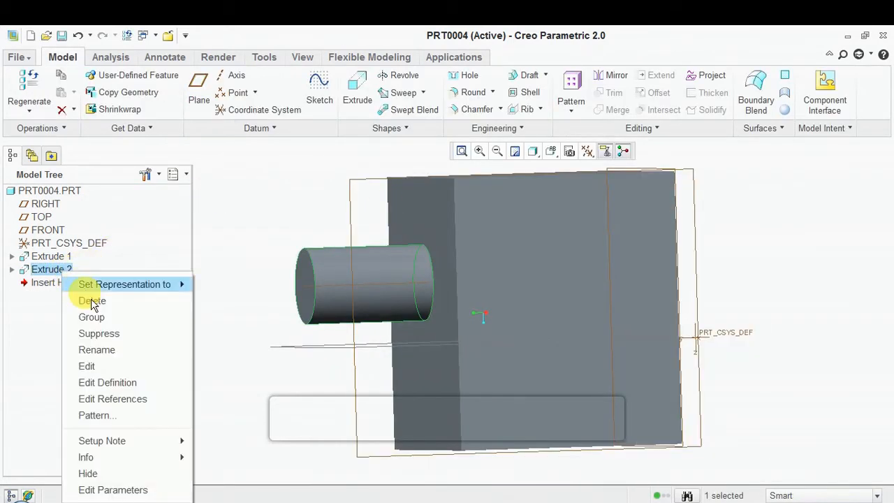
{"action": "left_click", "coordinate": [98, 303]}
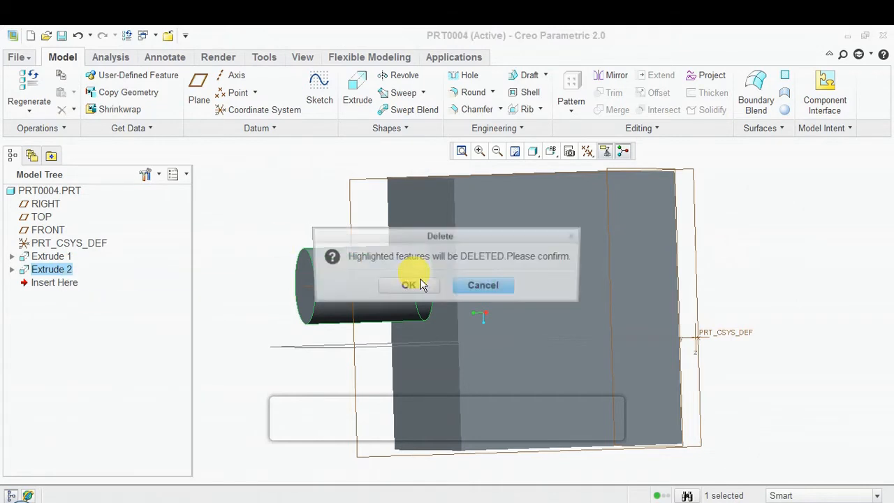
{"action": "left_click", "coordinate": [434, 286]}
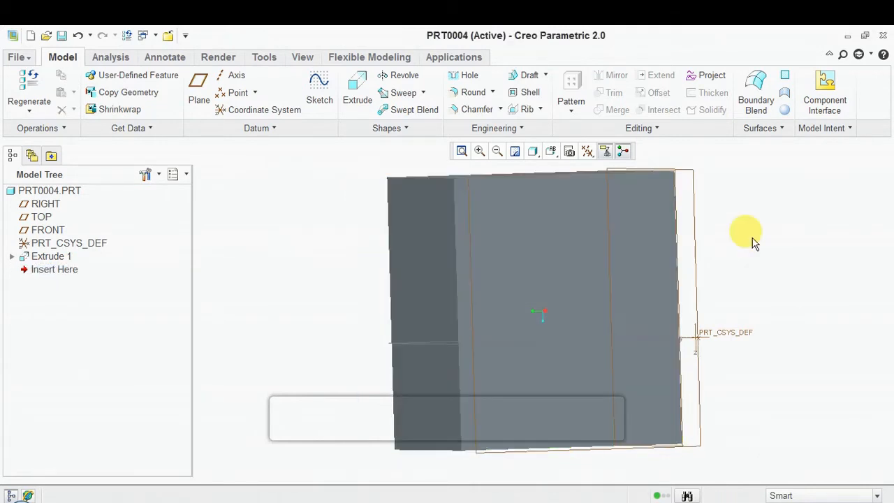
Step: Start a new Extrude on the block's end face opposite the TOP plane and sketch a circle above its horizontal reference
{"action": "left_click", "coordinate": [431, 268]}
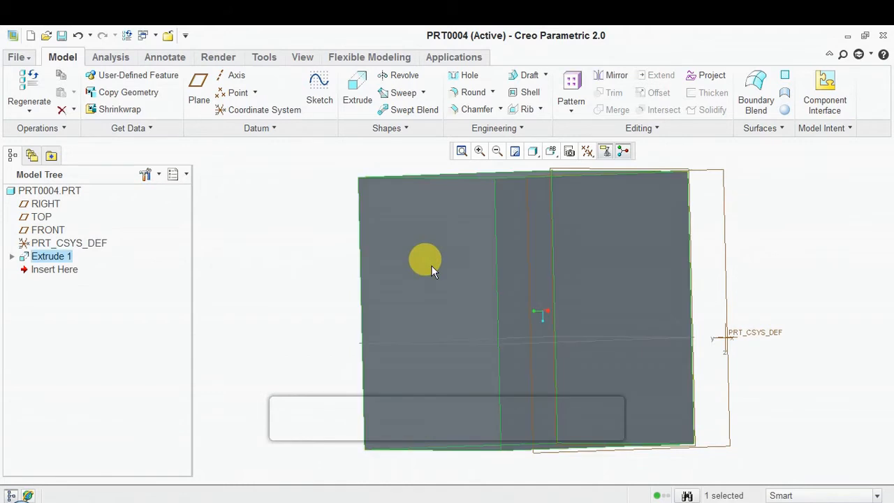
{"action": "left_click", "coordinate": [451, 257]}
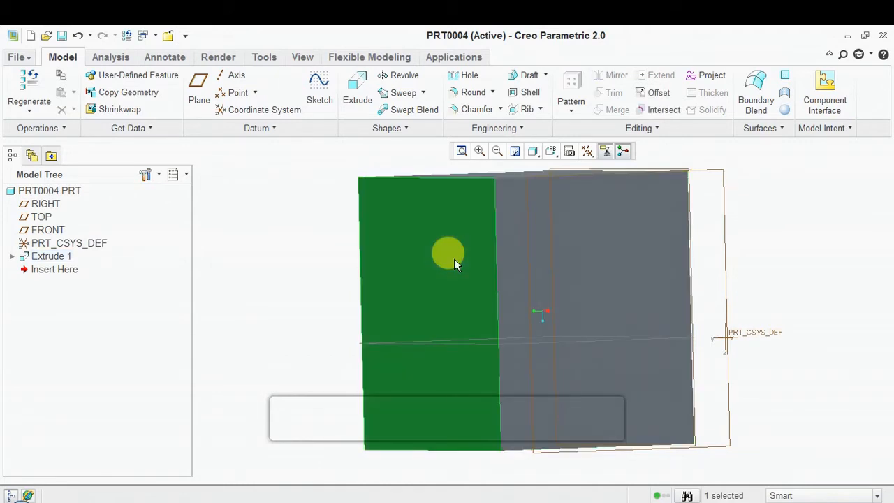
{"action": "left_click", "coordinate": [357, 95]}
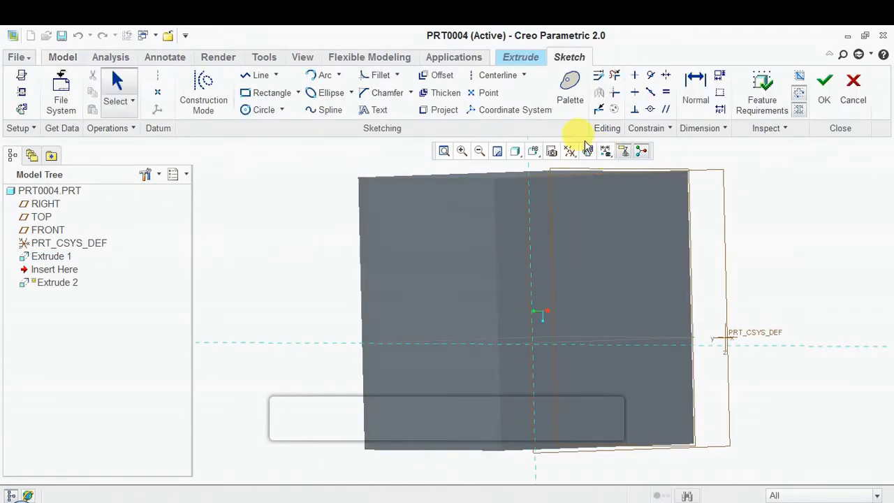
{"action": "left_click", "coordinate": [588, 152]}
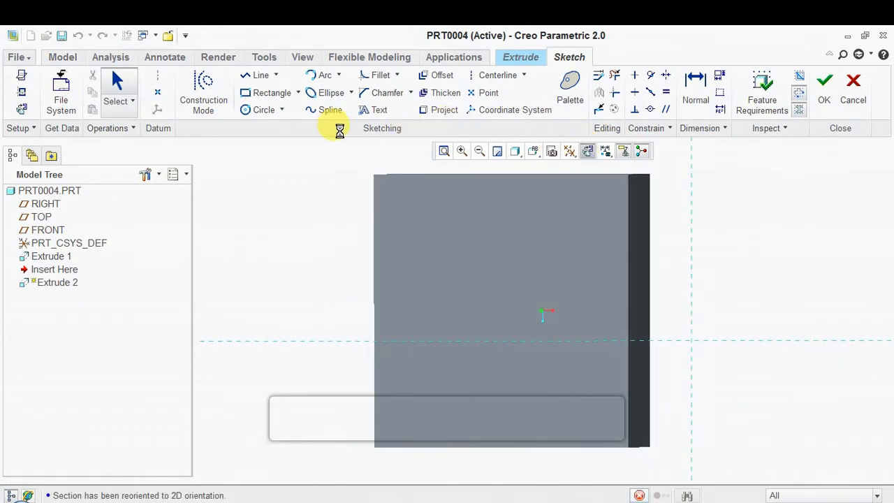
{"action": "left_click", "coordinate": [258, 110]}
{"action": "left_click", "coordinate": [501, 273]}
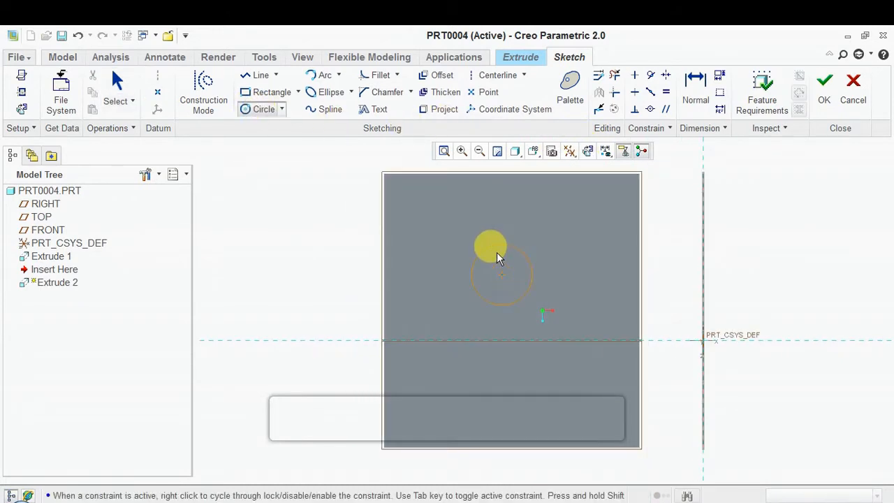
{"action": "left_click", "coordinate": [823, 87]}
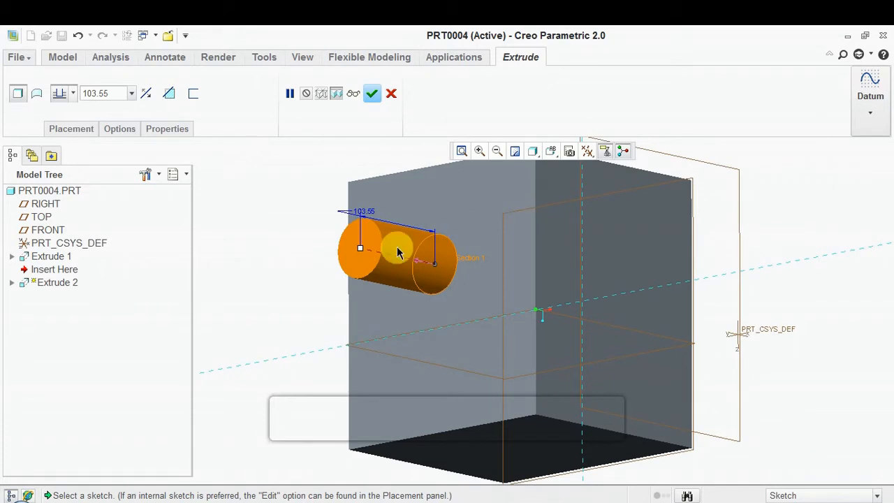
Step: Stretch the circle's extrusion about 41.84 into the block and make it remove material
{"action": "left_click_drag", "start_coordinate": [365, 254], "coordinate": [480, 266]}
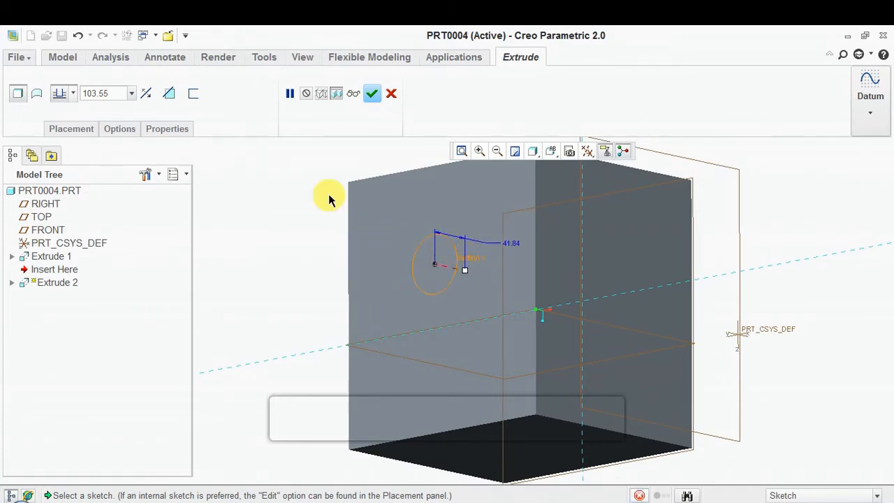
{"action": "left_click", "coordinate": [168, 94]}
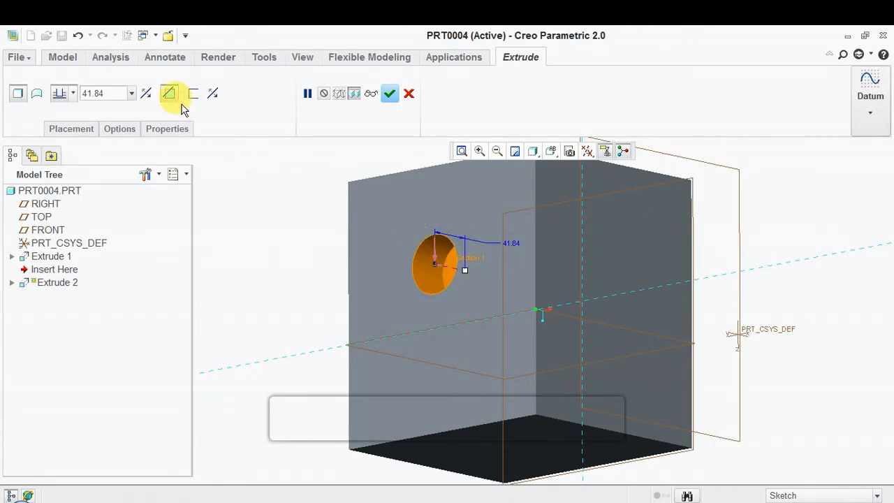
{"action": "left_click", "coordinate": [169, 93]}
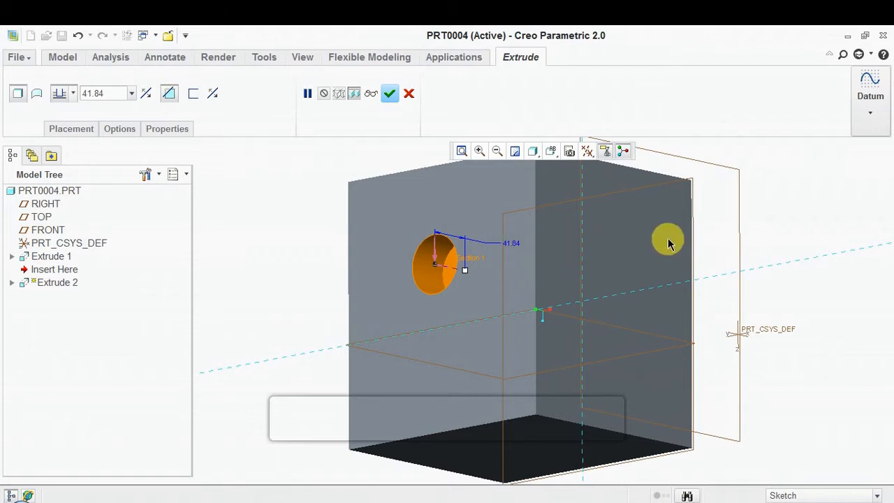
Step: Stretch the circular cut to a depth of about 294.09 through the block, and shorten it to about 110.41
{"action": "middle_click_drag", "start_coordinate": [702, 235], "coordinate": [525, 266]}
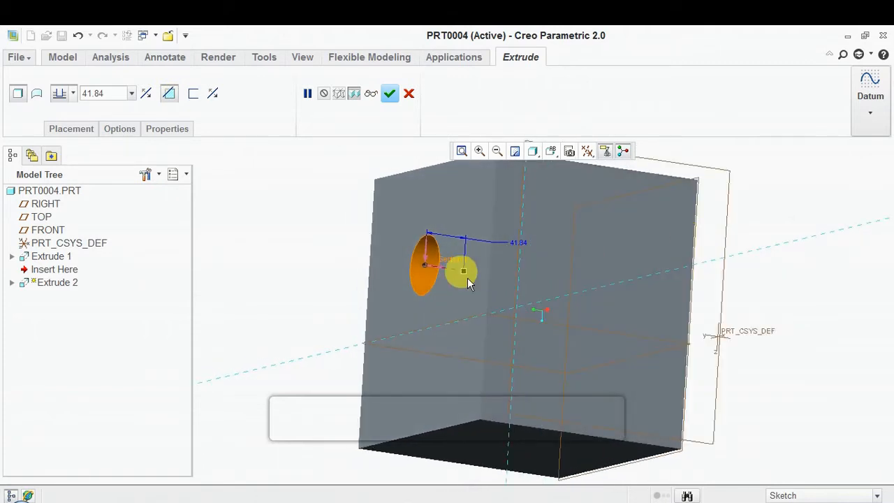
{"action": "left_click_drag", "start_coordinate": [465, 270], "coordinate": [697, 307]}
{"action": "mouse_move", "coordinate": [758, 297]}
{"action": "right_mouse_down"}
{"action": "mouse_move", "coordinate": [772, 310]}
{"action": "mouse_move", "coordinate": [773, 279]}
{"action": "right_mouse_up"}
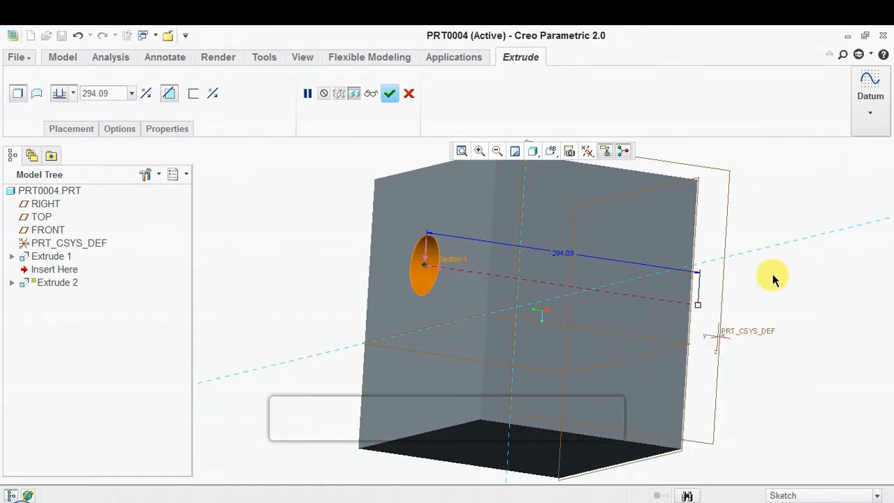
{"action": "mouse_move", "coordinate": [772, 279]}
{"action": "middle_mouse_down"}
{"action": "mouse_move", "coordinate": [816, 272]}
{"action": "mouse_move", "coordinate": [820, 289]}
{"action": "mouse_move", "coordinate": [808, 279]}
{"action": "mouse_move", "coordinate": [761, 286]}
{"action": "middle_mouse_up"}
{"action": "left_click_drag", "start_coordinate": [706, 296], "coordinate": [534, 293]}
{"action": "mouse_move", "coordinate": [840, 200]}
{"action": "middle_mouse_down"}
{"action": "mouse_move", "coordinate": [889, 190]}
{"action": "mouse_move", "coordinate": [846, 197]}
{"action": "middle_mouse_up"}
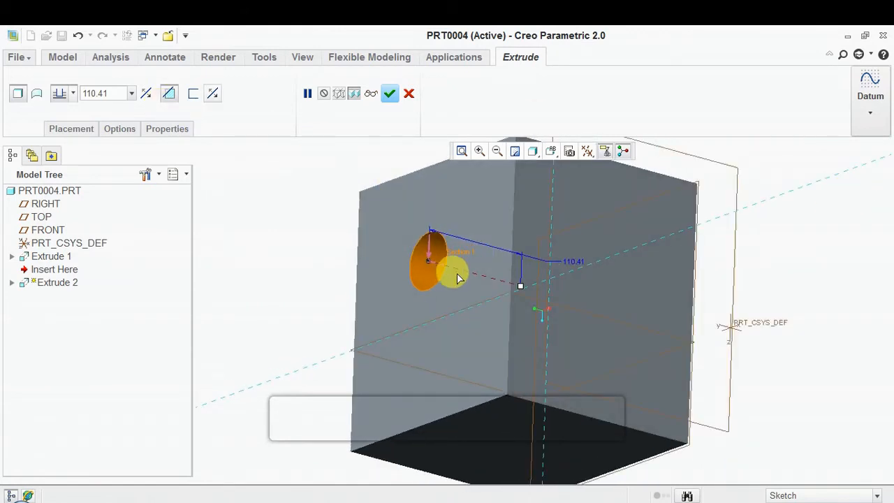
Step: Flip the cut's direction out of the block and toggle material removal off and on to compare the results
{"action": "left_click", "coordinate": [148, 94]}
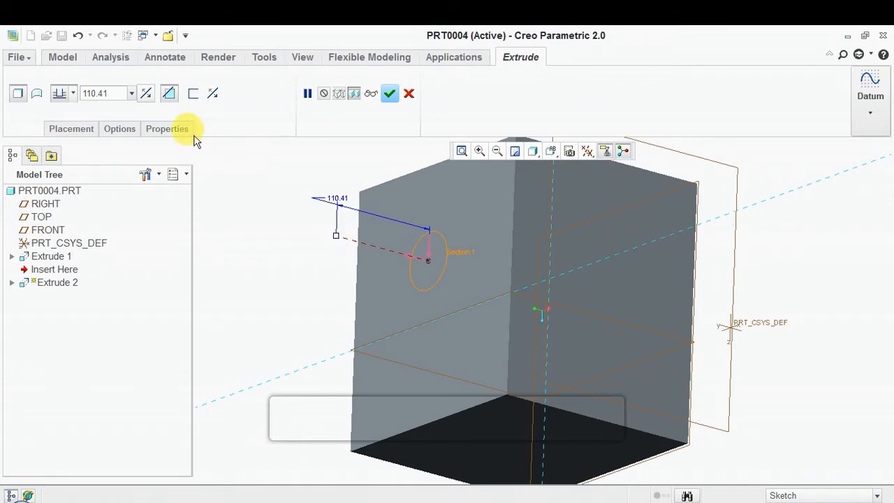
{"action": "left_click", "coordinate": [176, 101]}
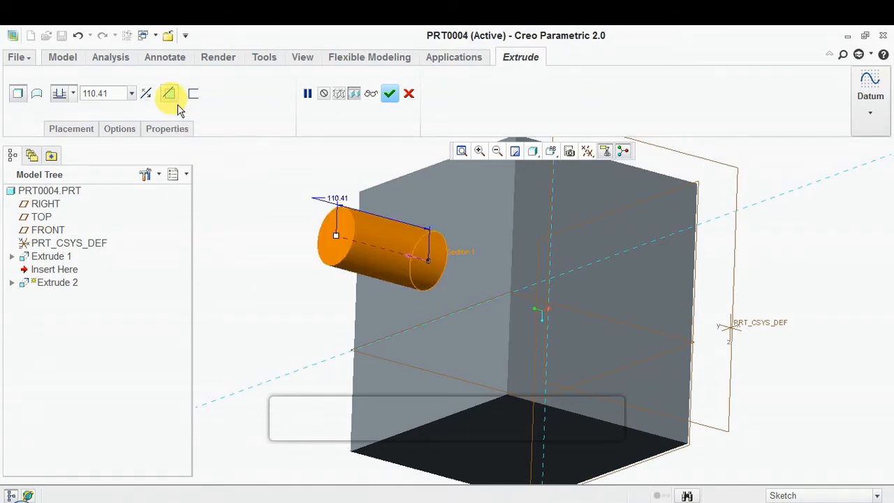
{"action": "left_click", "coordinate": [175, 102]}
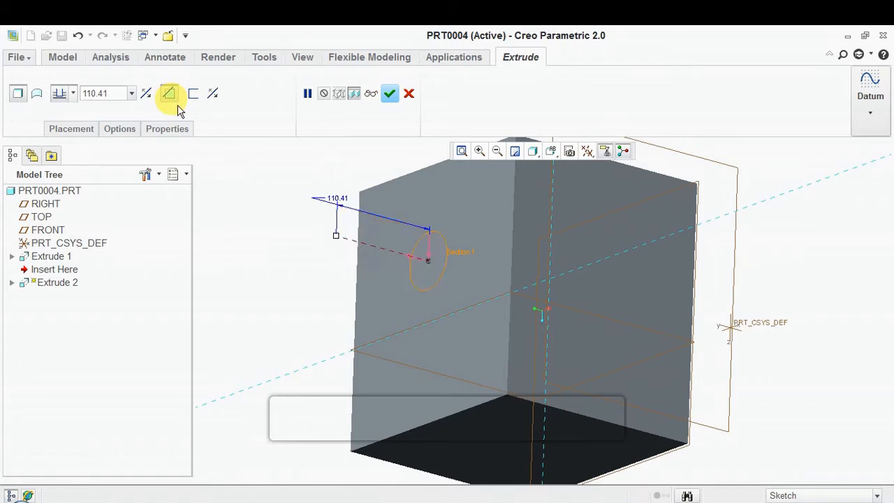
{"action": "left_click", "coordinate": [176, 102]}
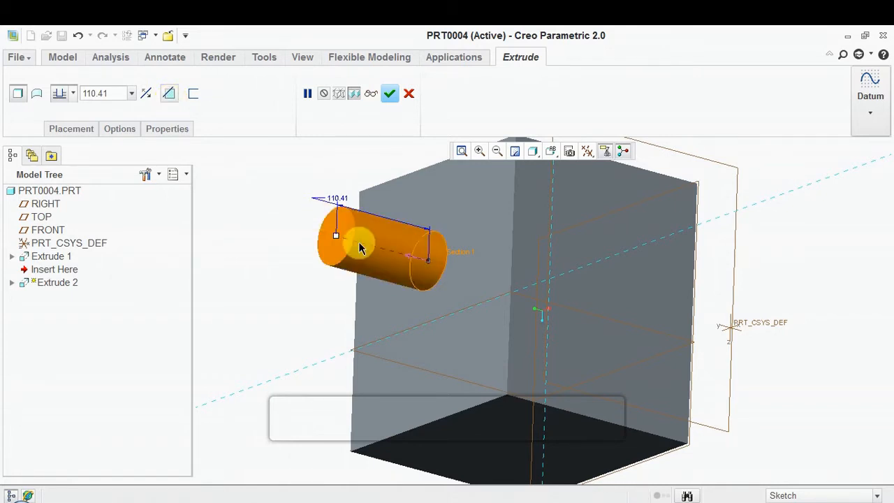
Step: Stretch the circle's extrusion about 60.16 into the block, make it remove material, and complete the hole
{"action": "left_click_drag", "start_coordinate": [336, 236], "coordinate": [481, 286]}
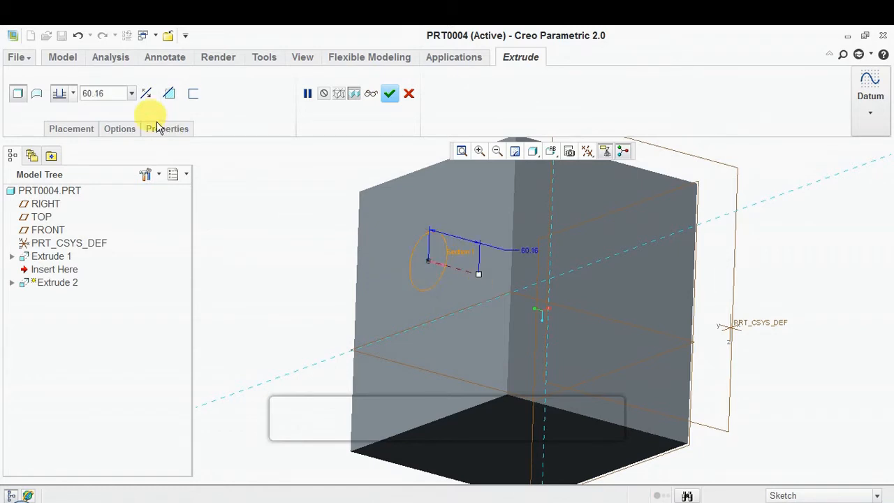
{"action": "left_click", "coordinate": [169, 93]}
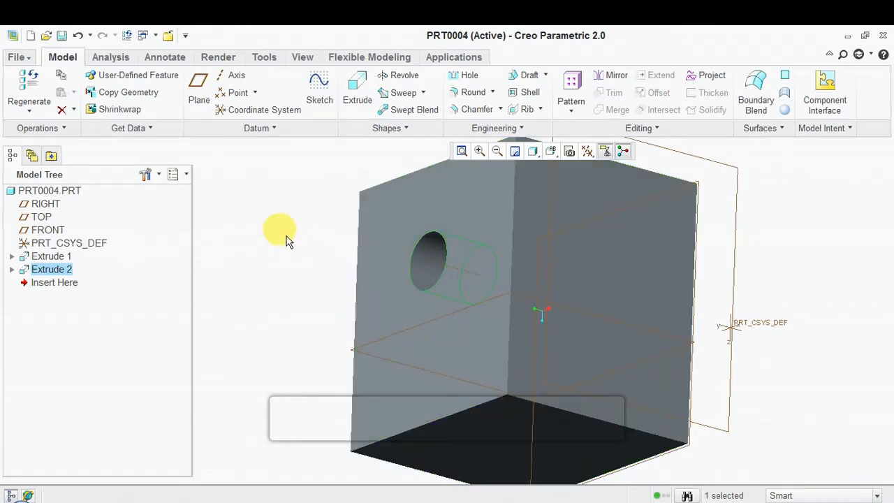
{"action": "mouse_move", "coordinate": [286, 241]}
{"action": "middle_mouse_down"}
{"action": "mouse_move", "coordinate": [303, 238]}
{"action": "mouse_move", "coordinate": [295, 240]}
{"action": "middle_mouse_up"}
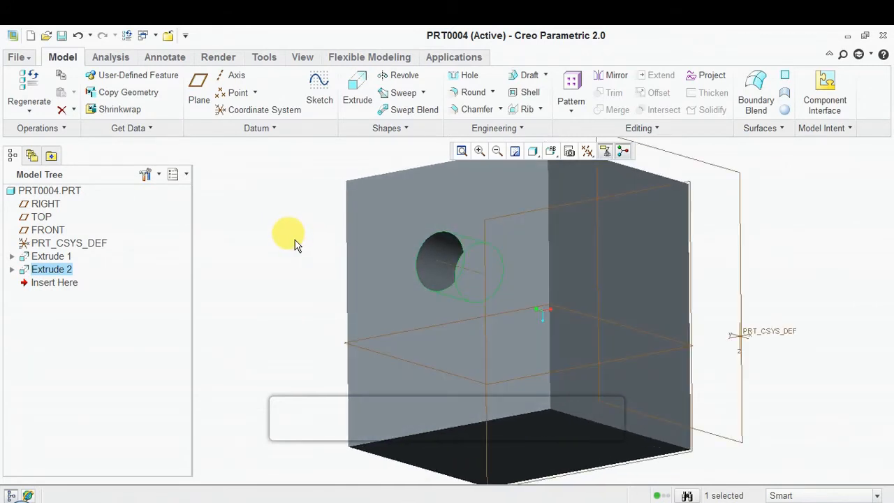
{"action": "left_click", "coordinate": [56, 257]}
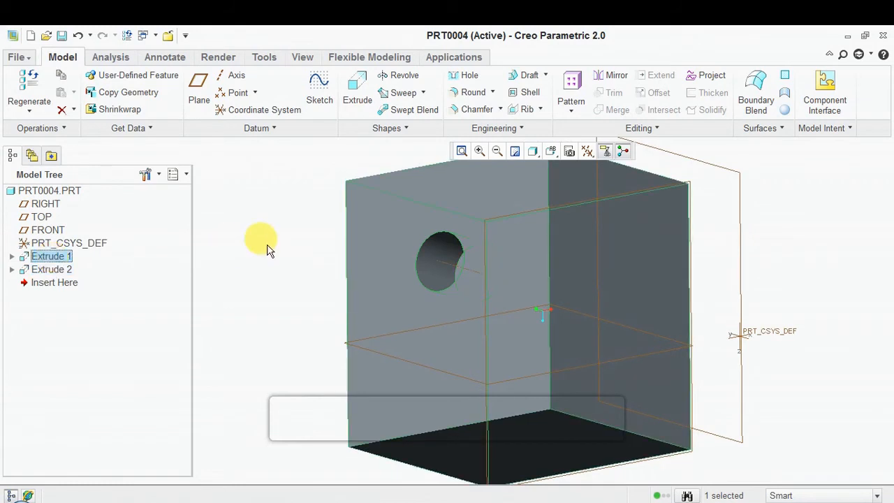
{"action": "left_click", "coordinate": [68, 271]}
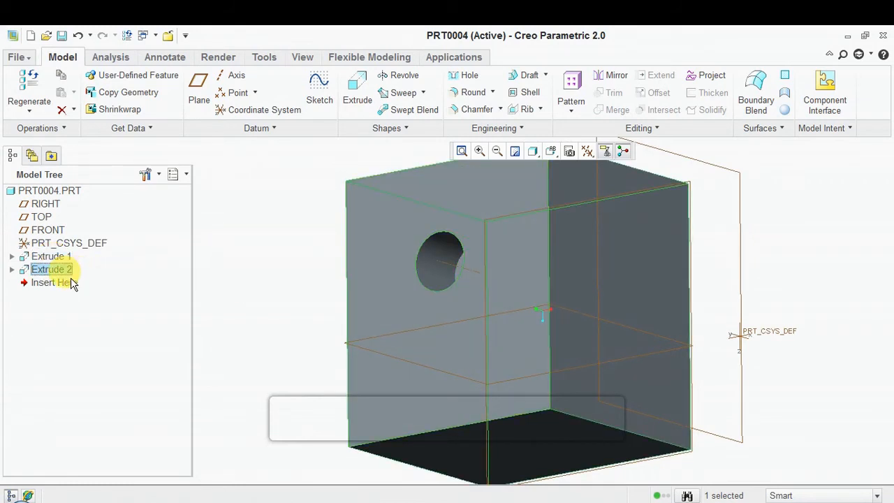
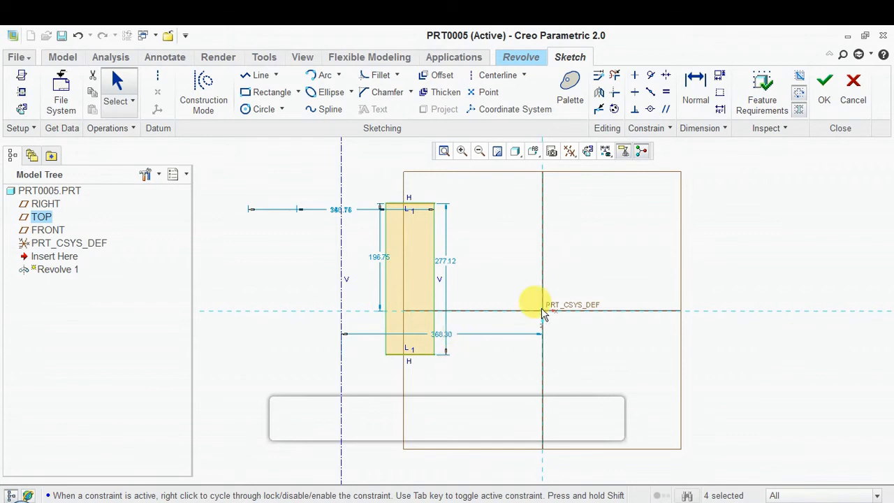
Step: Finish the rectangle sketch and revolve it 360 degrees around the vertical centerline
{"action": "left_click", "coordinate": [831, 106]}
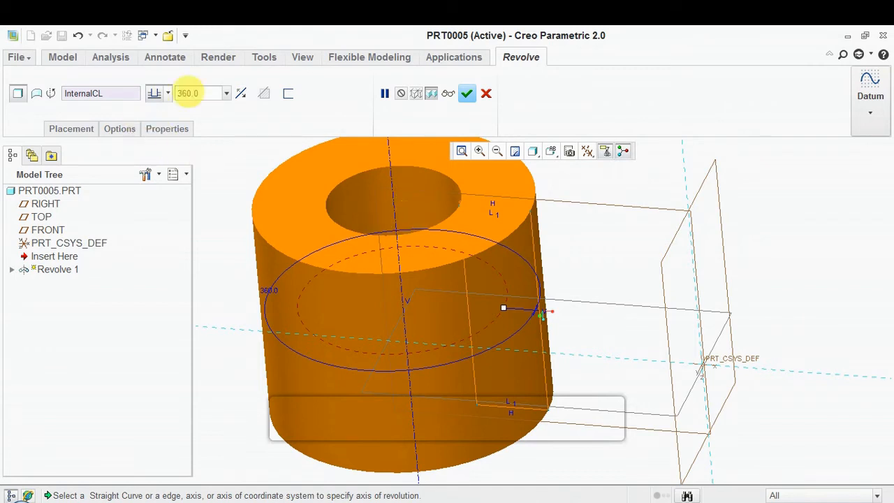
{"action": "left_click", "coordinate": [471, 101]}
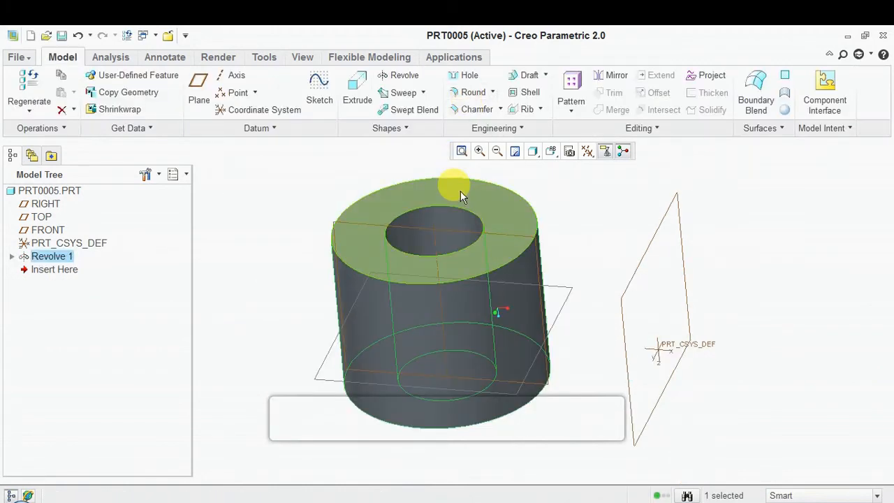
Step: Reopen the revolved feature's definition and set its angle to 180 degrees
{"action": "right_click", "coordinate": [44, 257]}
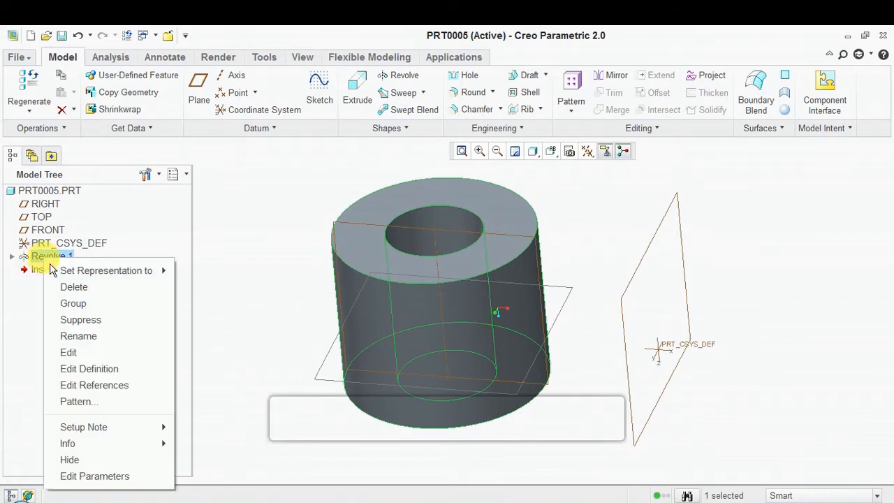
{"action": "left_click", "coordinate": [111, 369]}
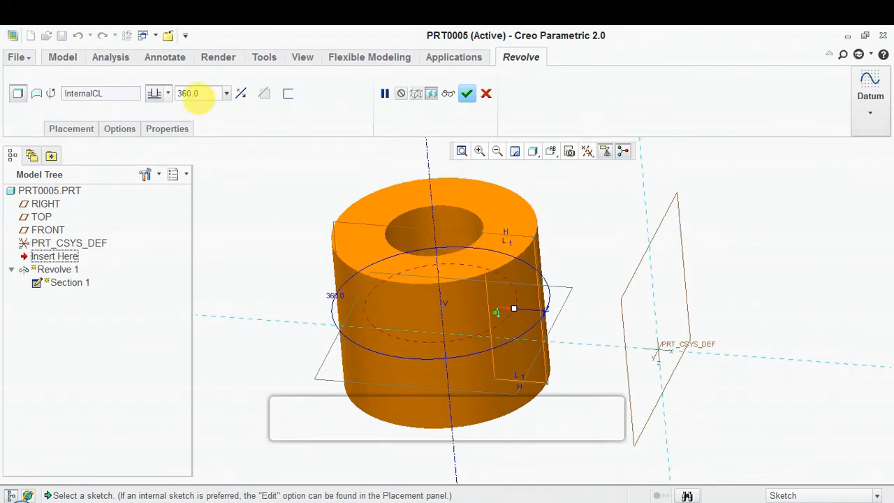
{"action": "double_click", "coordinate": [190, 94]}
{"action": "type", "text": "18"}
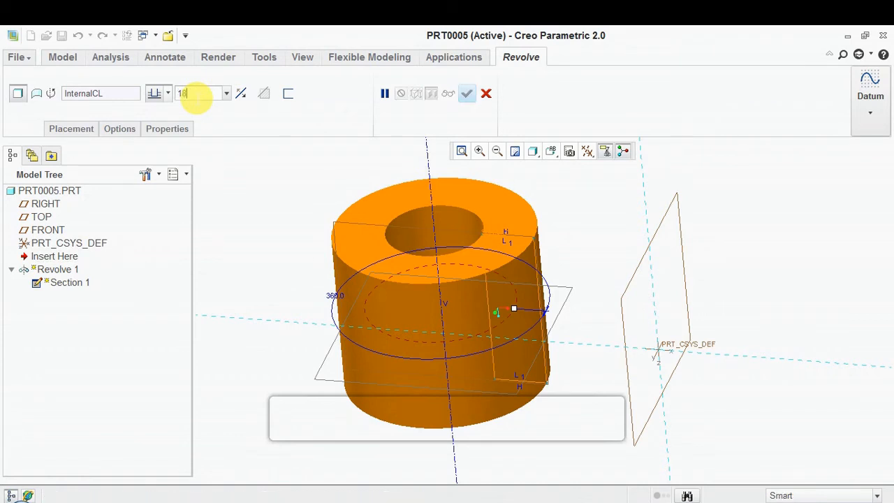
{"action": "type", "text": "0"}
{"action": "key", "text": "Return"}
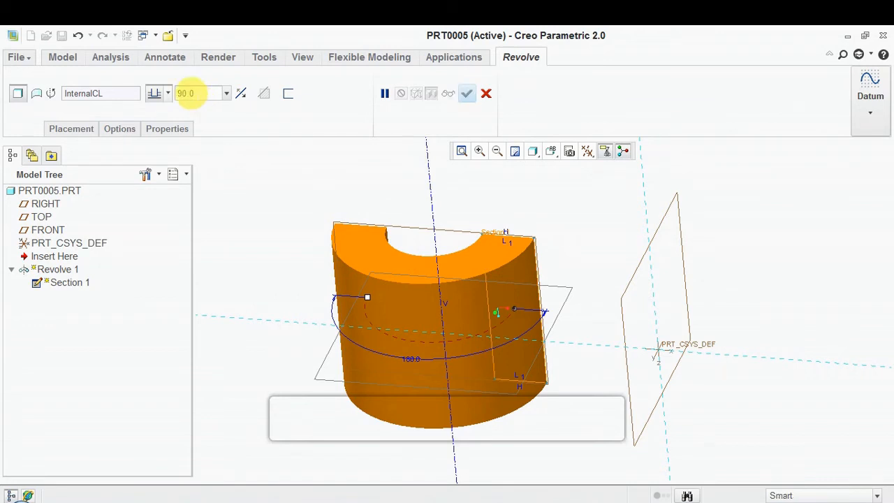
Step: Set the revolve angle to 90 degrees and then to 360 degrees
{"action": "key", "text": "Return"}
{"action": "type", "text": "360"}
{"action": "key", "text": "Return"}
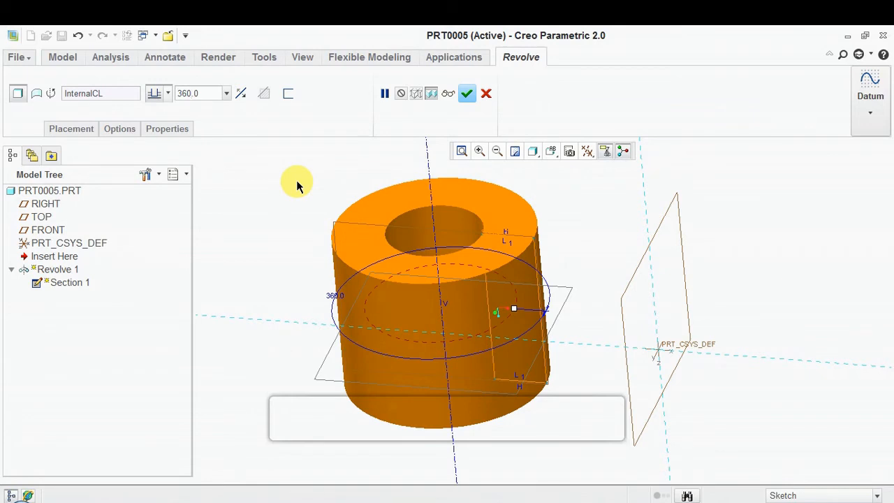
Step: Try a revolve angle of 3600 degrees, return it to 360, and complete the feature
{"action": "type", "text": "0"}
{"action": "key", "text": "Return"}
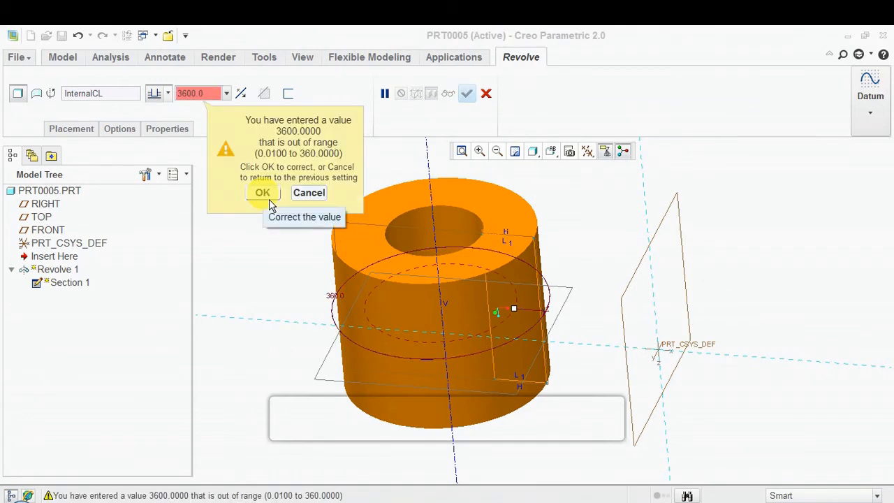
{"action": "left_click", "coordinate": [269, 199]}
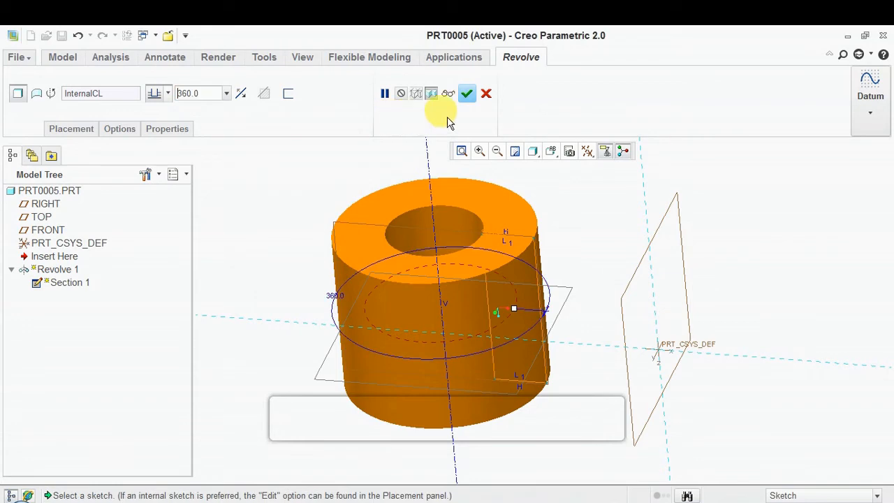
{"action": "left_click", "coordinate": [466, 93]}
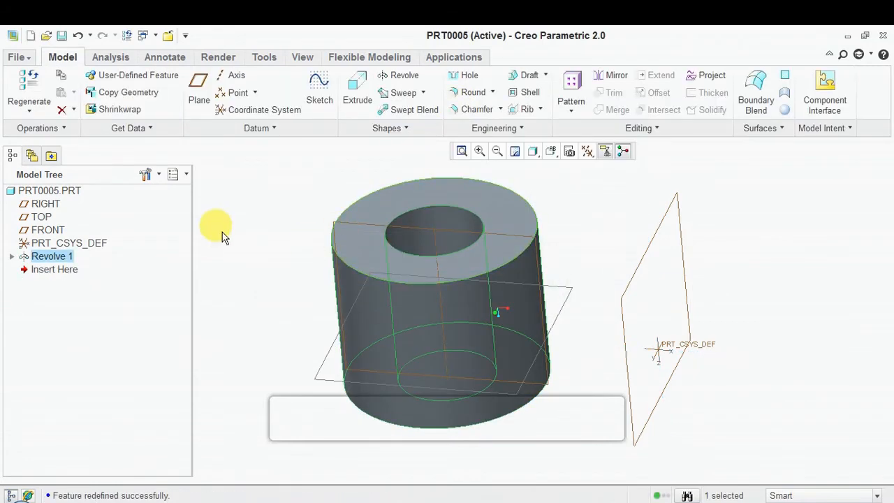
Step: Open the revolved feature's section sketch for editing and orient the view square to the sketch plane
{"action": "left_click", "coordinate": [234, 270]}
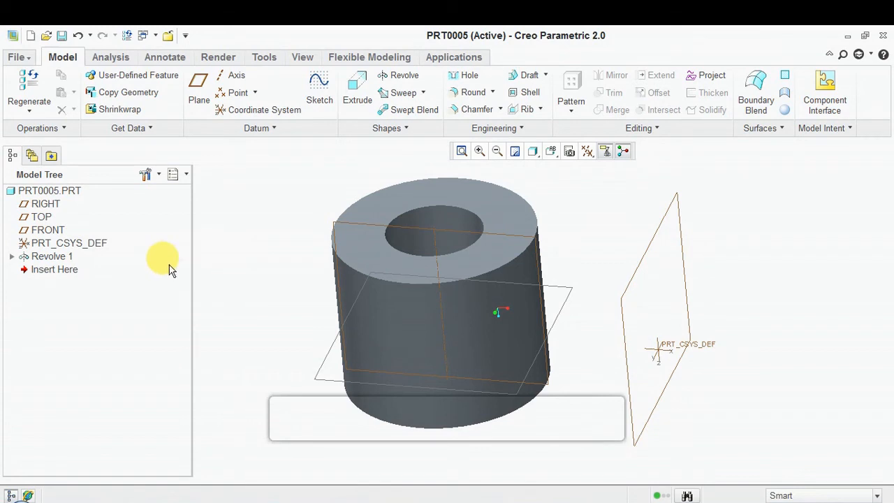
{"action": "left_click", "coordinate": [12, 260]}
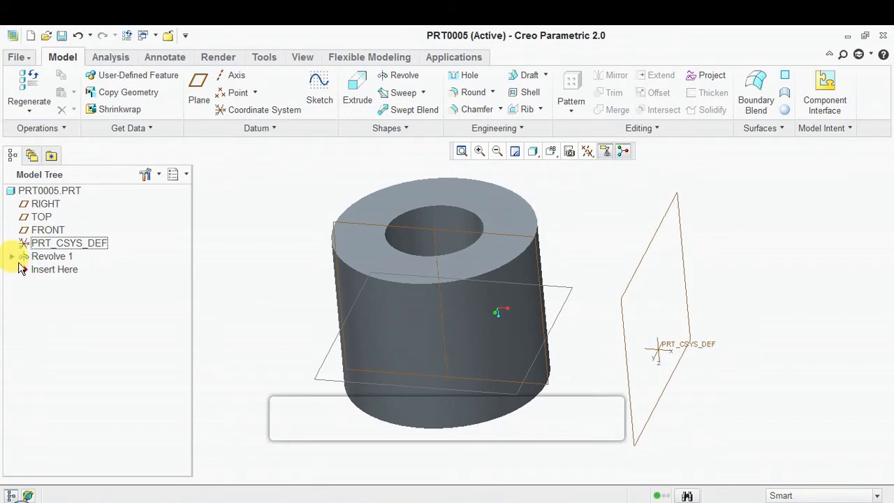
{"action": "left_click", "coordinate": [14, 259]}
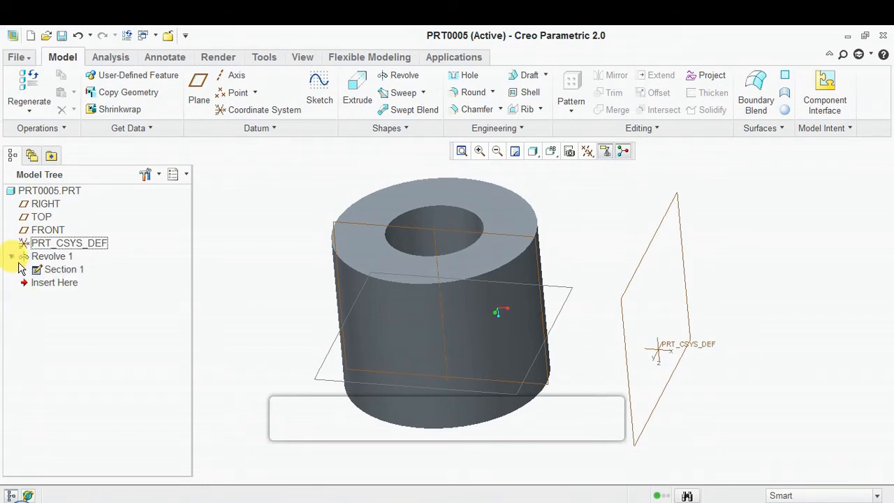
{"action": "left_click", "coordinate": [57, 275]}
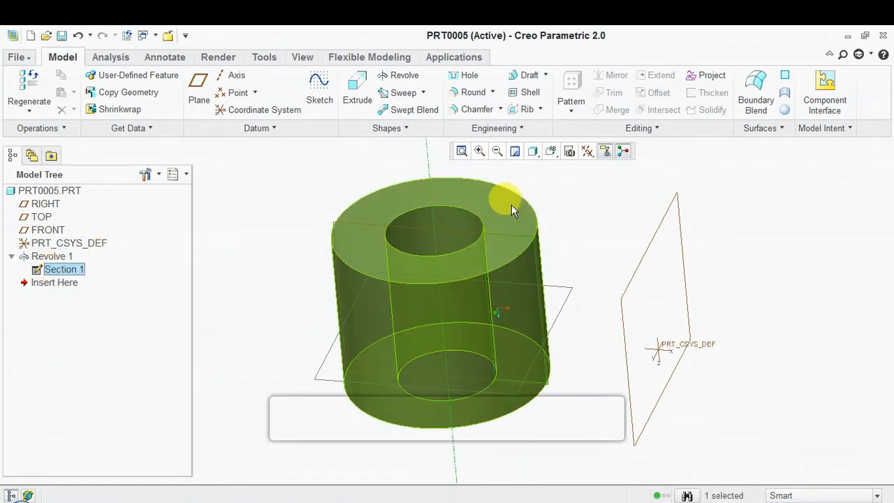
{"action": "right_click", "coordinate": [78, 282]}
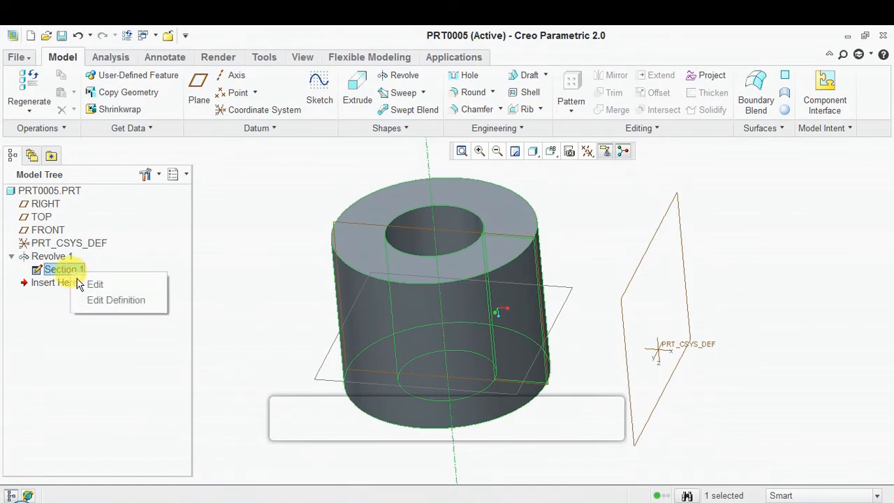
{"action": "left_click", "coordinate": [109, 312]}
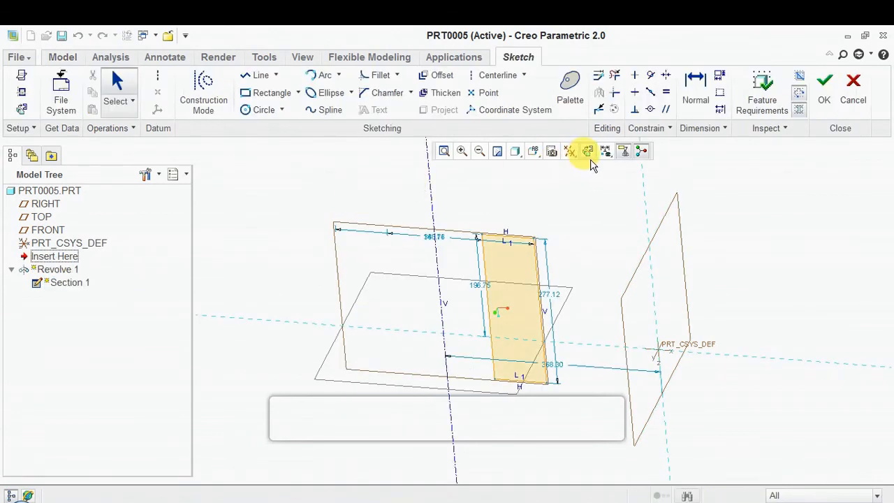
{"action": "left_click", "coordinate": [586, 151]}
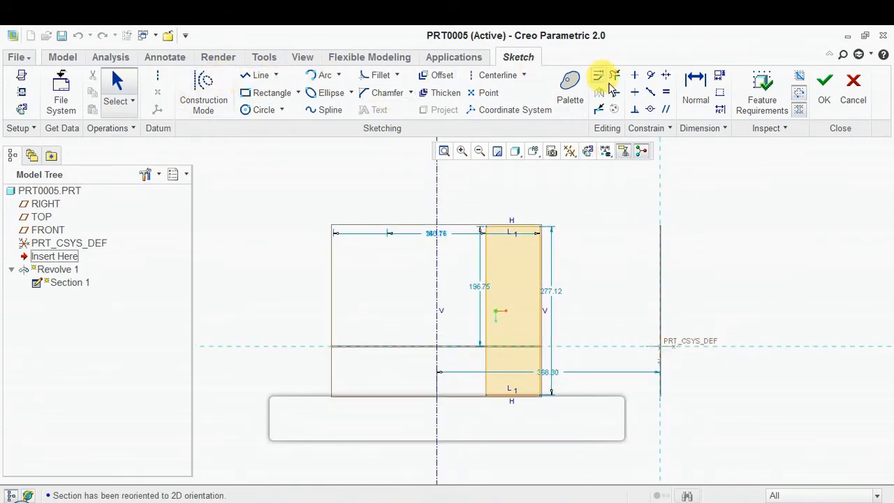
Step: Replace the rectangle's upper edge with two sloped lines meeting at a peak above it, and finish the sketch
{"action": "left_click", "coordinate": [614, 75]}
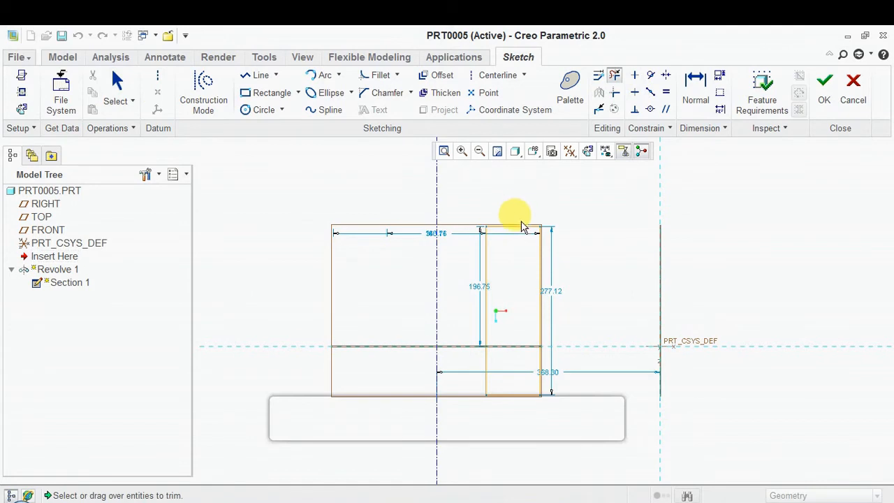
{"action": "left_click", "coordinate": [522, 228]}
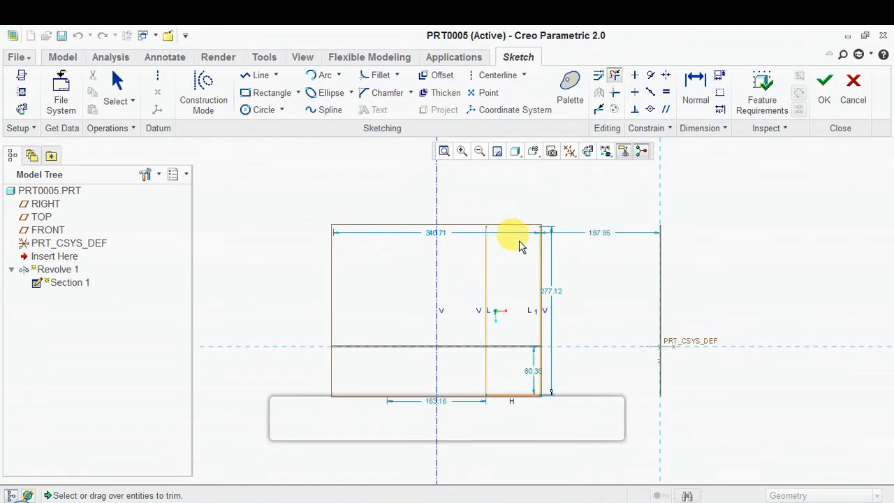
{"action": "left_click", "coordinate": [259, 75]}
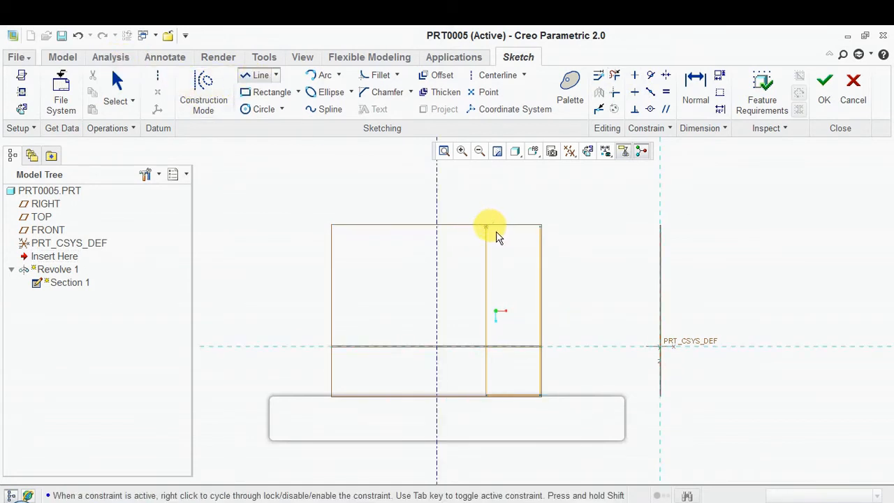
{"action": "left_click", "coordinate": [486, 226]}
{"action": "left_click", "coordinate": [502, 183]}
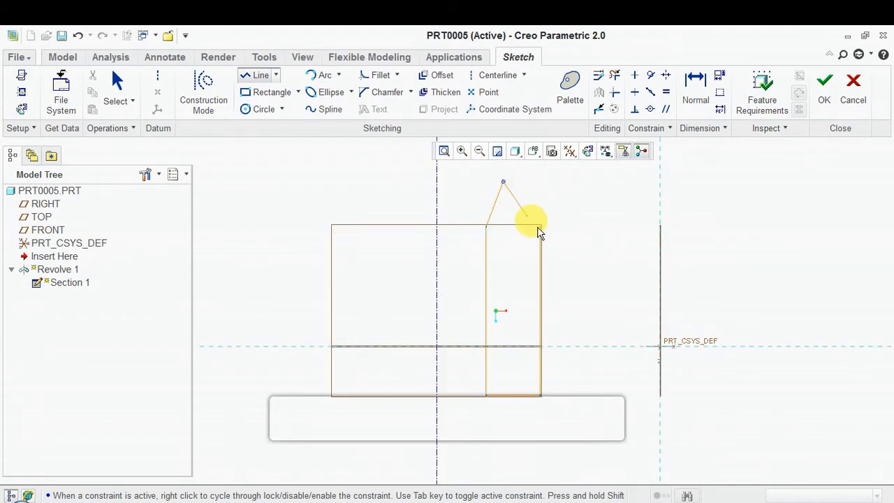
{"action": "left_click", "coordinate": [540, 227]}
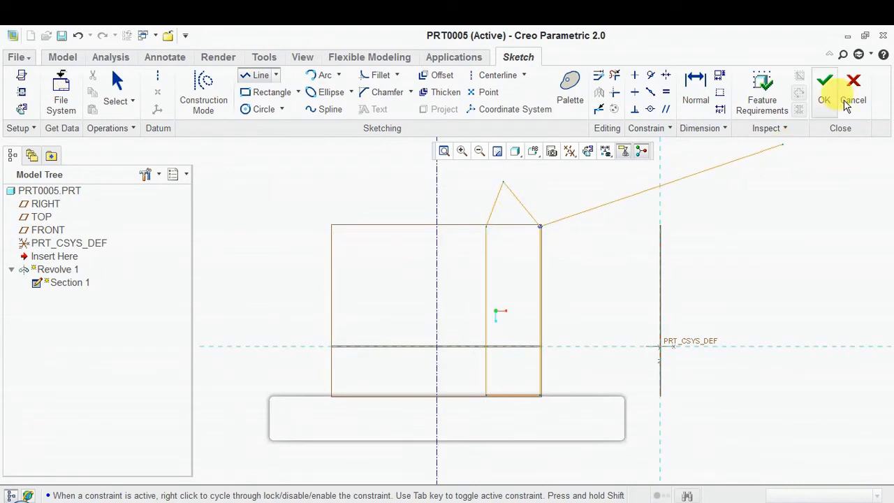
{"action": "left_click", "coordinate": [825, 89]}
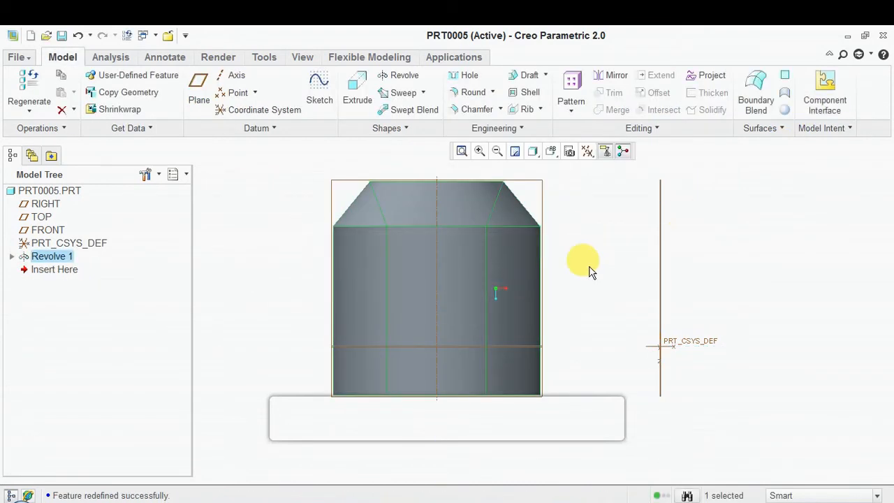
Step: Inspect the peaked revolved shape in 3D and delete the revolved feature from the part
{"action": "middle_click_drag", "start_coordinate": [580, 261], "coordinate": [585, 203]}
{"action": "left_click", "coordinate": [583, 201]}
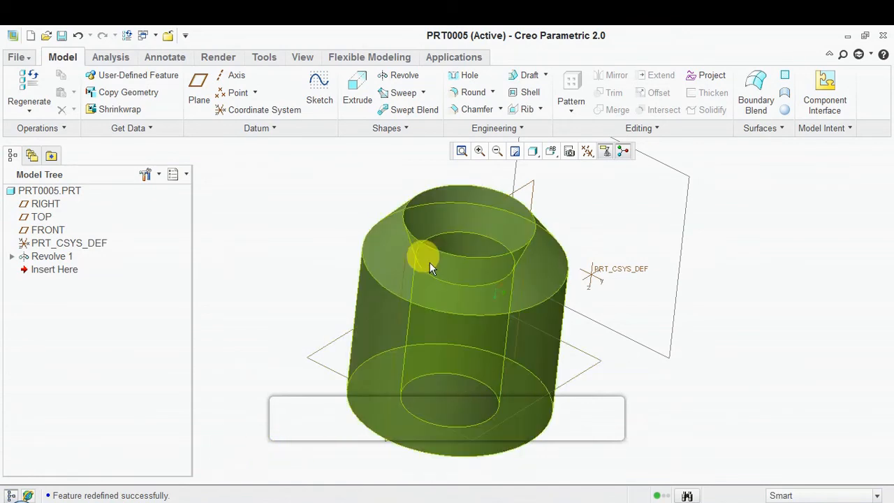
{"action": "left_click", "coordinate": [458, 236]}
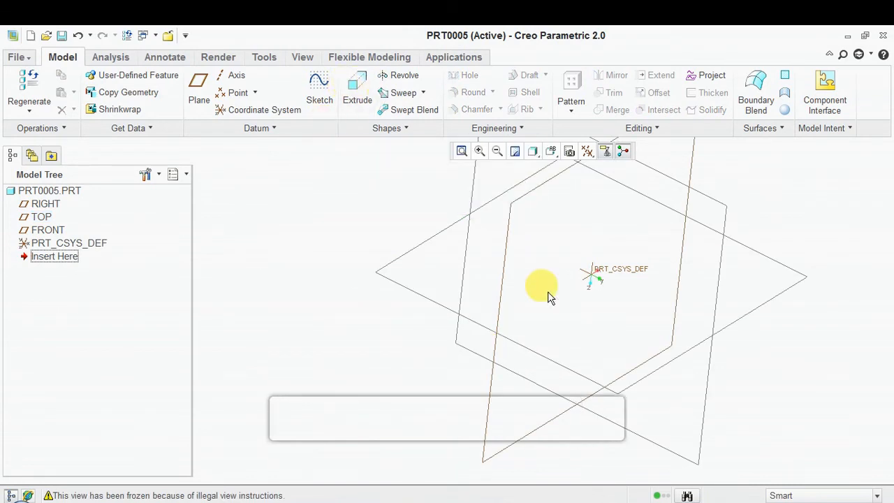
Step: Start a revolve sketch on the RIGHT plane and place a vertical centerline about 337 to the left of the vertical reference
{"action": "left_click", "coordinate": [709, 207]}
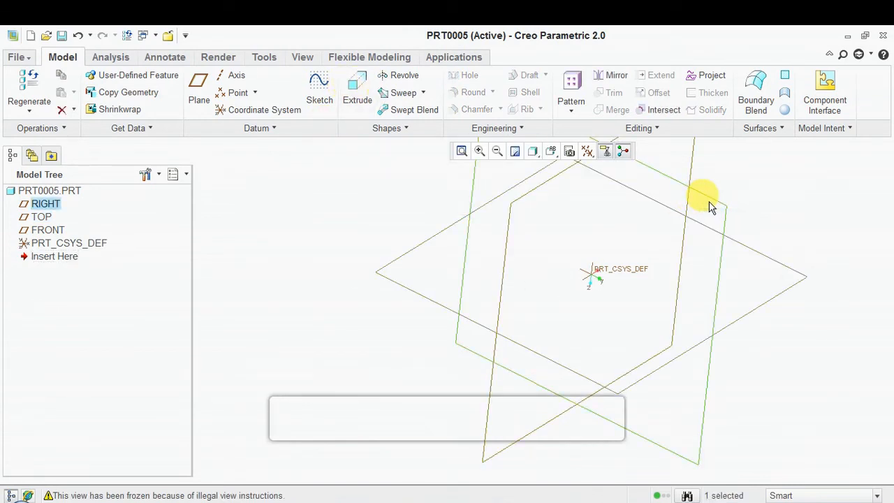
{"action": "left_click", "coordinate": [403, 75]}
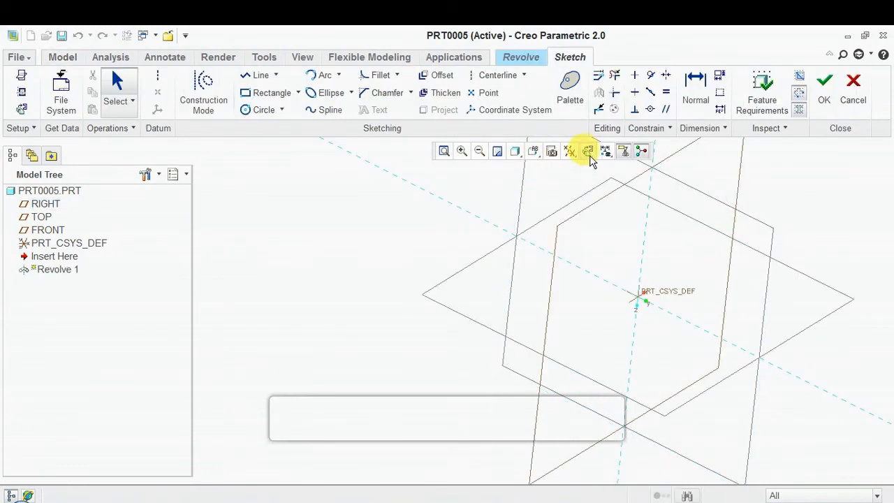
{"action": "left_click", "coordinate": [588, 152]}
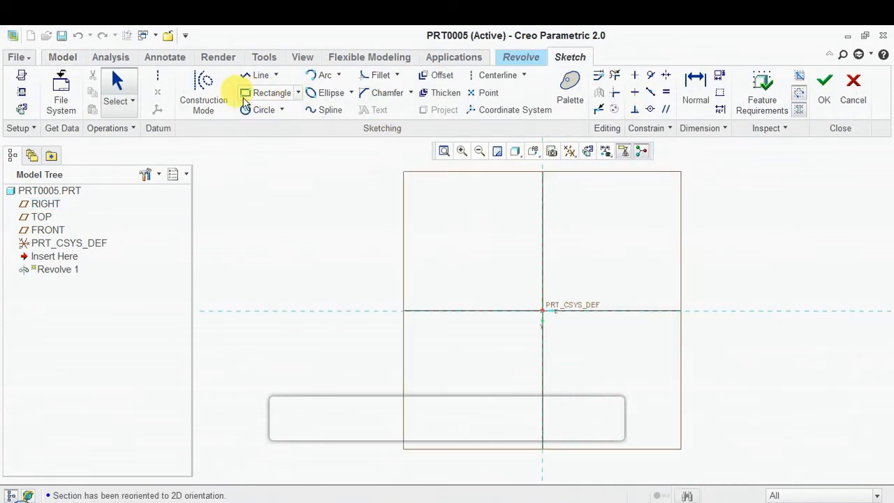
{"action": "left_click", "coordinate": [158, 79]}
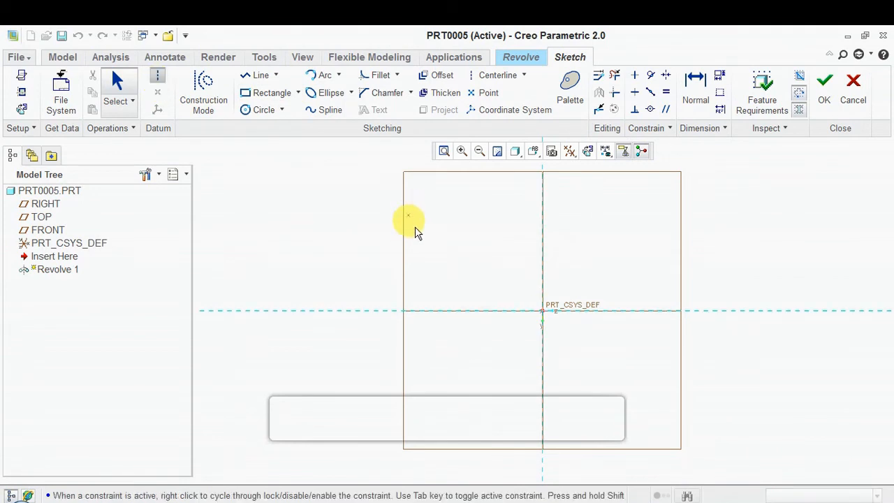
{"action": "left_click", "coordinate": [363, 229]}
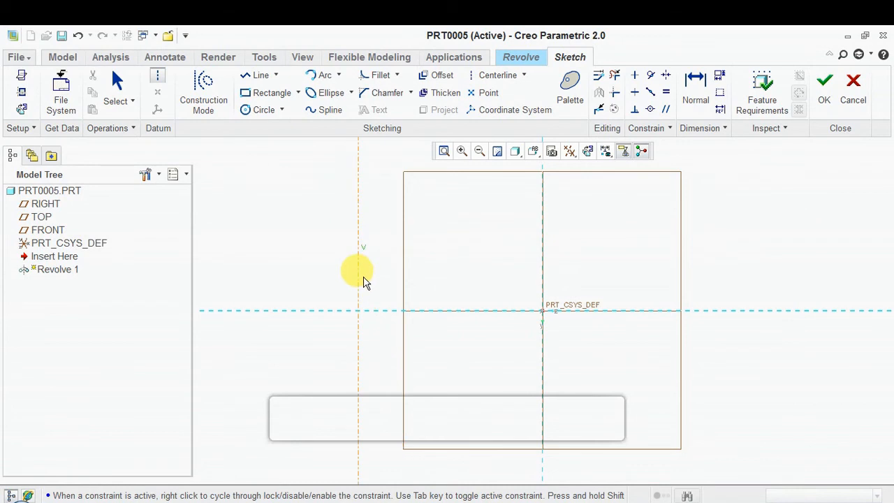
{"action": "left_click", "coordinate": [363, 279]}
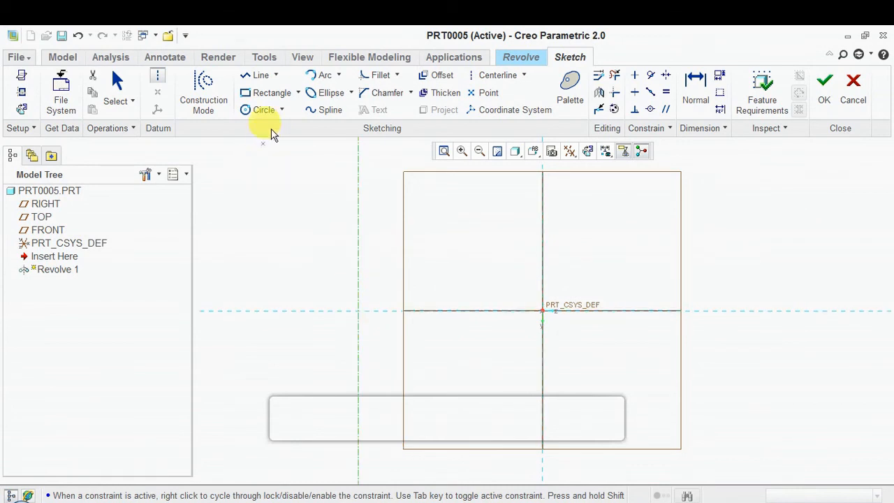
Step: Draw a circle about 115 in diameter centred on the centerline, with a vertical line across its full diameter
{"action": "left_click", "coordinate": [264, 111]}
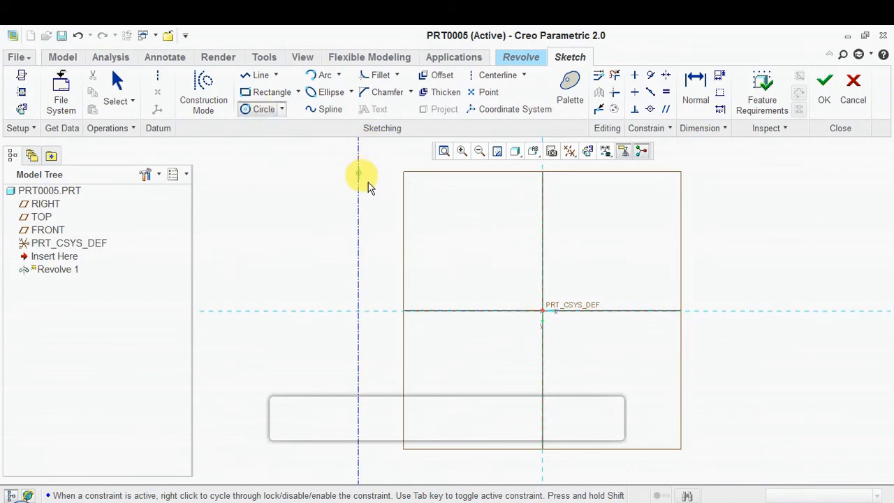
{"action": "left_click", "coordinate": [360, 183]}
{"action": "left_click", "coordinate": [351, 161]}
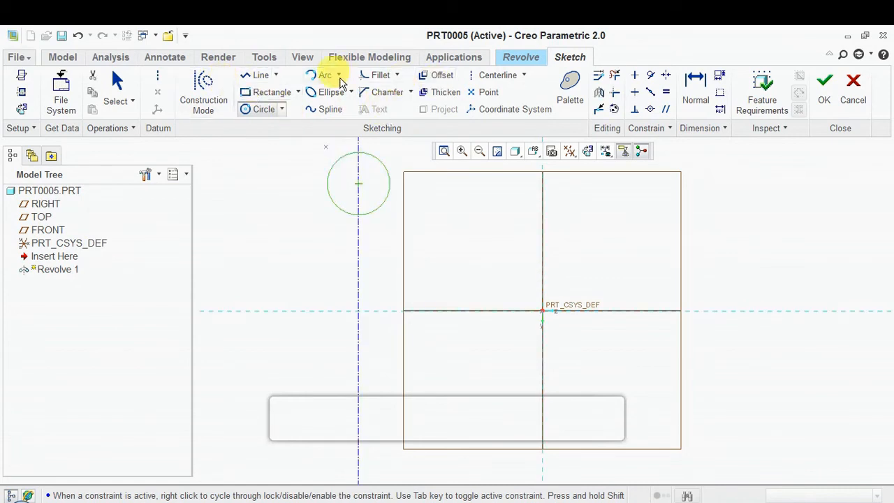
{"action": "left_click", "coordinate": [262, 77]}
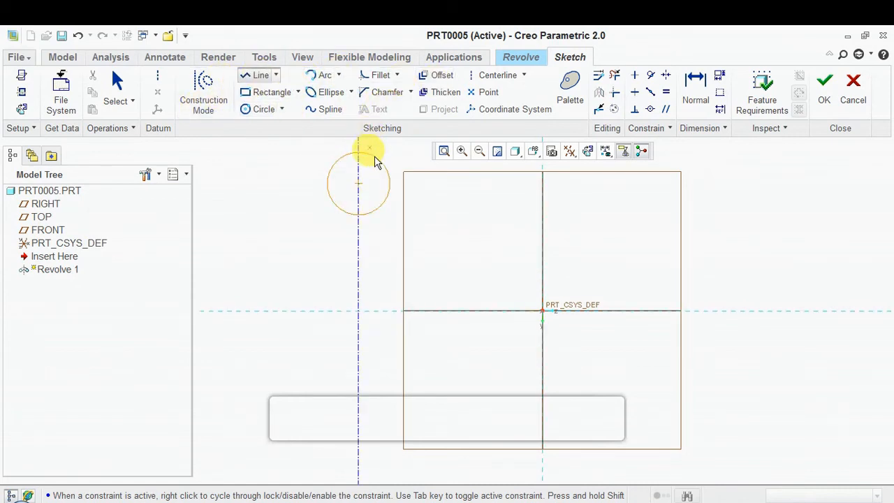
{"action": "left_click", "coordinate": [360, 183]}
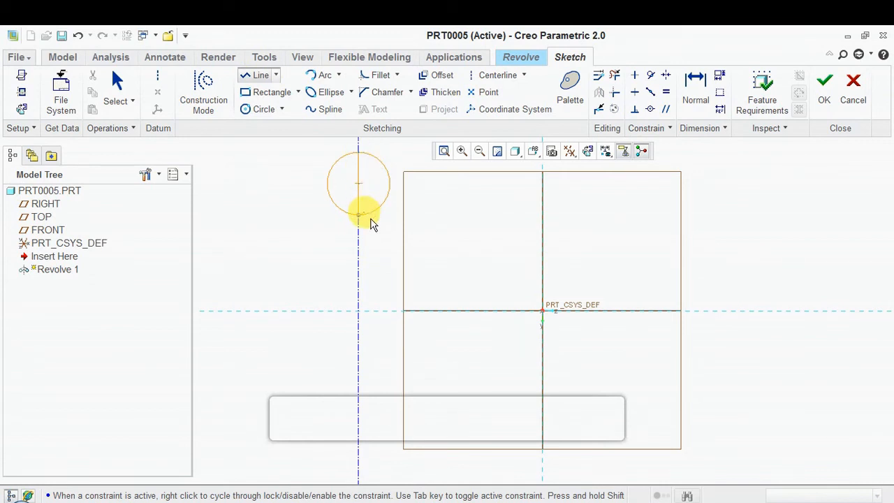
Step: Trim away the circle's left half and revolve the remaining half-circle profile 360 degrees into a sphere
{"action": "left_click", "coordinate": [615, 76]}
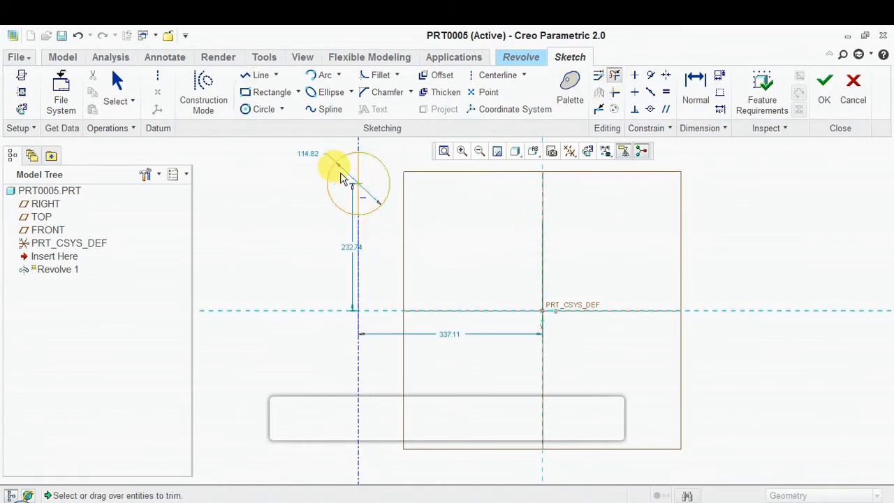
{"action": "left_click", "coordinate": [328, 179]}
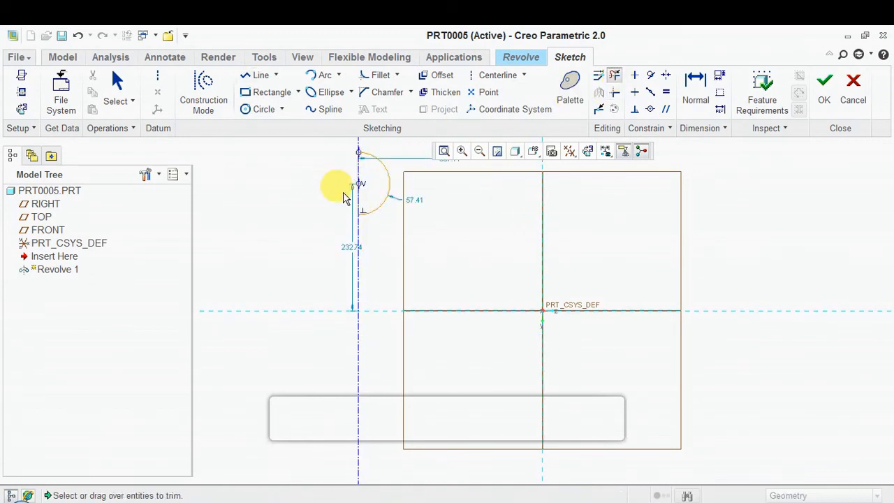
{"action": "left_click", "coordinate": [825, 91]}
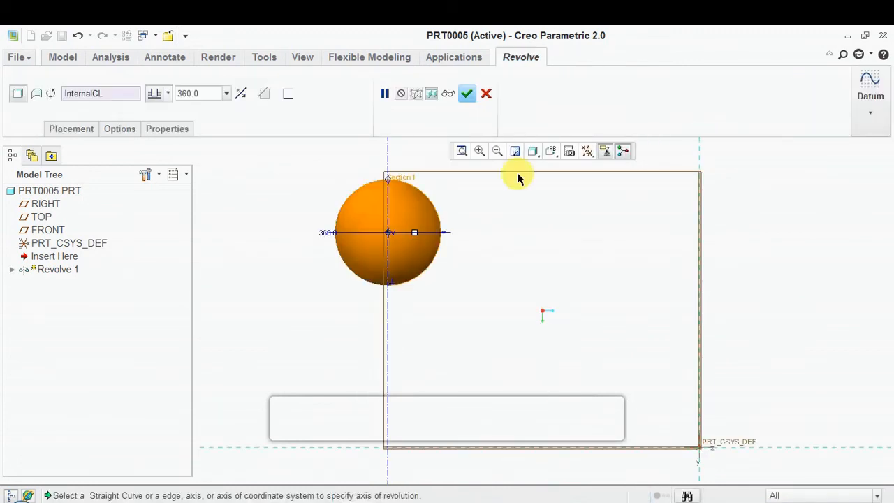
{"action": "left_click", "coordinate": [468, 93]}
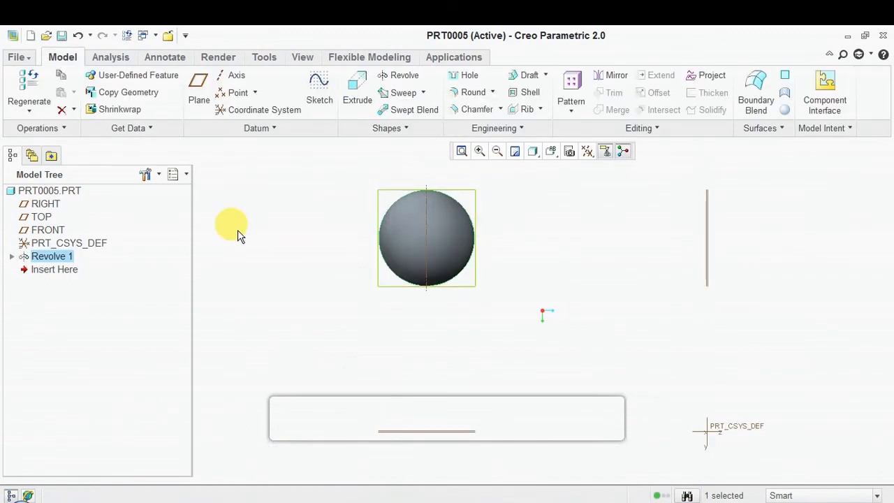
Step: In a new part, start a revolve sketch on the TOP plane and place a vertical centerline left of the datum planes
{"action": "left_click", "coordinate": [11, 256]}
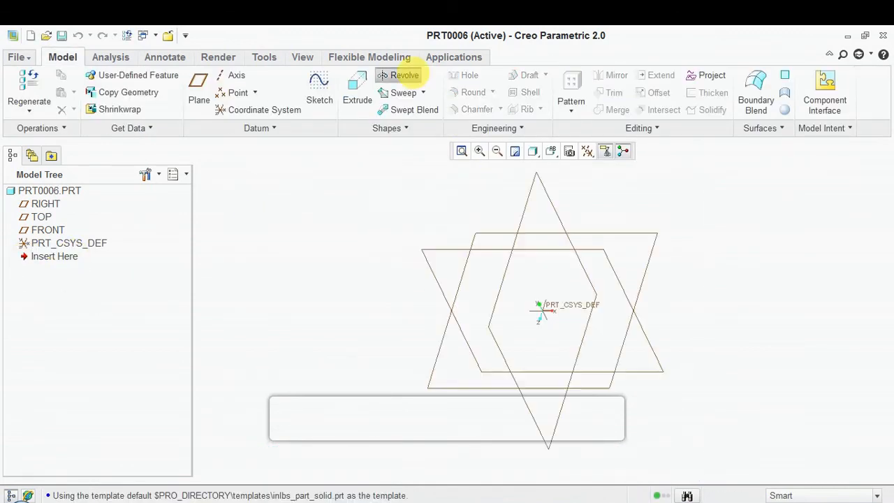
{"action": "left_click", "coordinate": [403, 74]}
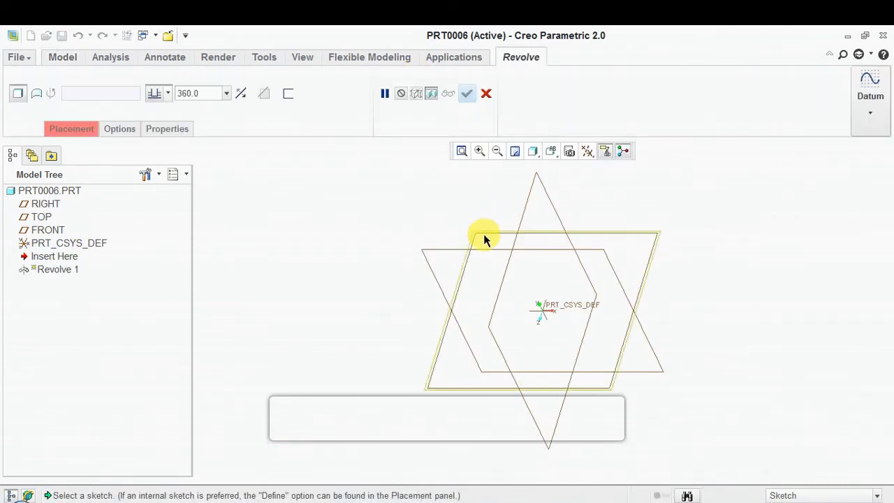
{"action": "left_click", "coordinate": [486, 235]}
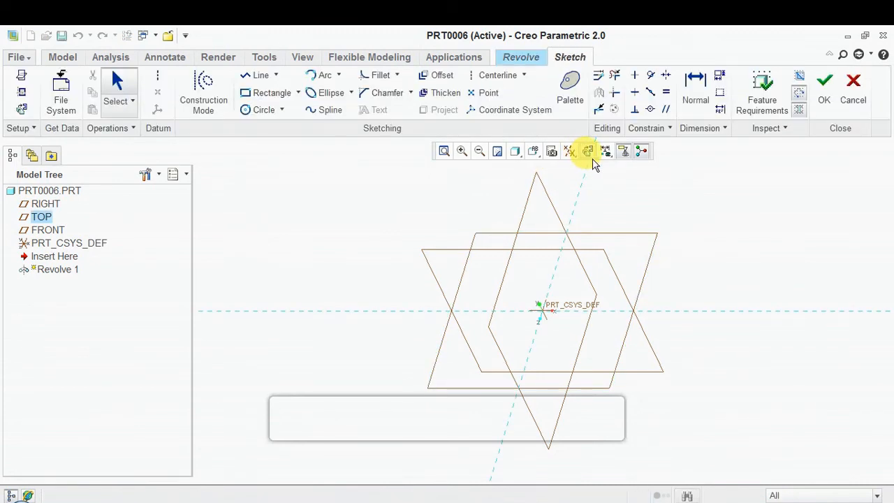
{"action": "left_click", "coordinate": [587, 150]}
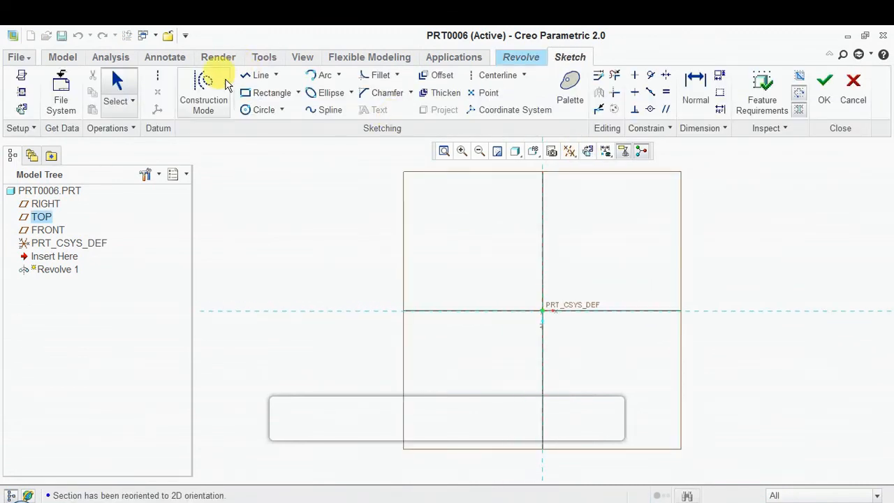
{"action": "left_click", "coordinate": [159, 77]}
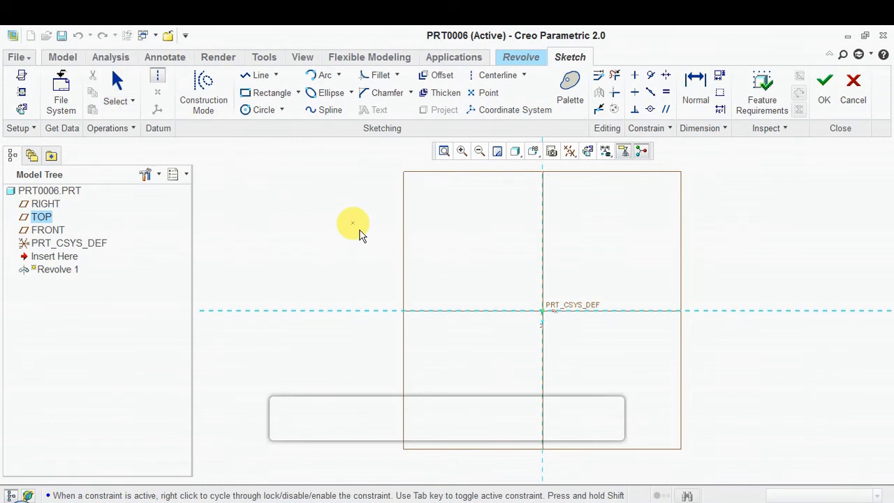
{"action": "left_click", "coordinate": [359, 282]}
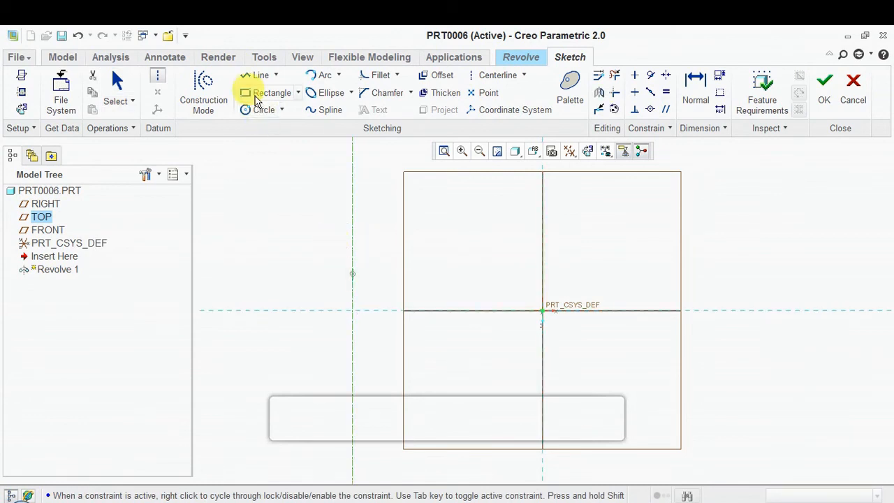
Step: Draw the outer profile as connected lines: slanted rim, vertical stem about 198 long, flared foot, and horizontal base ending on the centerline
{"action": "left_click", "coordinate": [259, 76]}
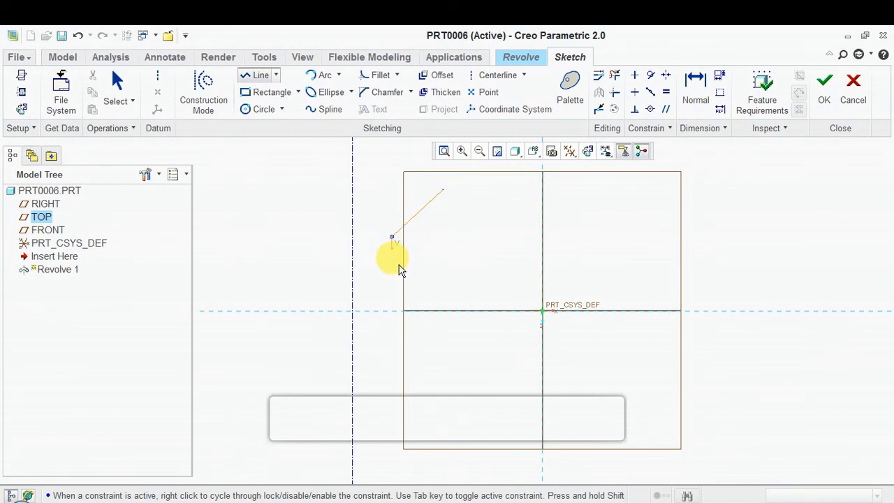
{"action": "left_click", "coordinate": [423, 366]}
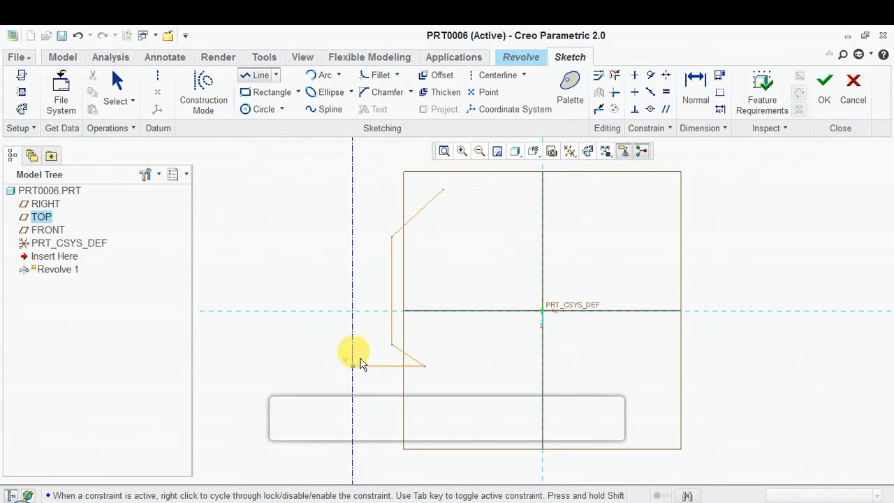
{"action": "left_click", "coordinate": [353, 365]}
Step: Close the profile with a floor about 29 thick, an inner vertical wall about 205 long, a line parallel to the slanted rim and a short end line
{"action": "left_click", "coordinate": [353, 349]}
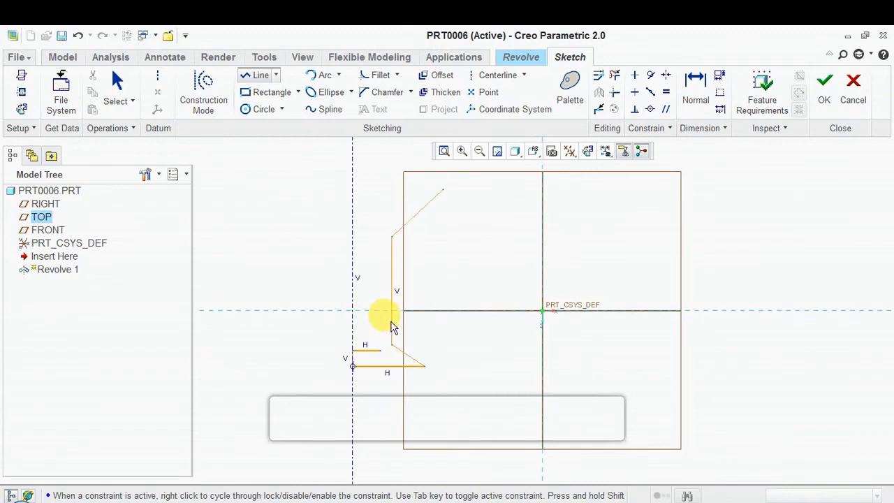
{"action": "left_click", "coordinate": [380, 238]}
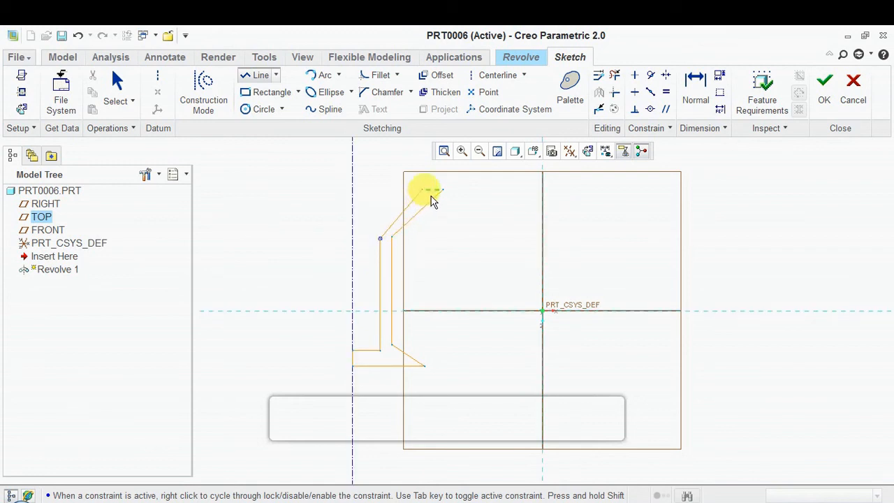
{"action": "left_click", "coordinate": [437, 186]}
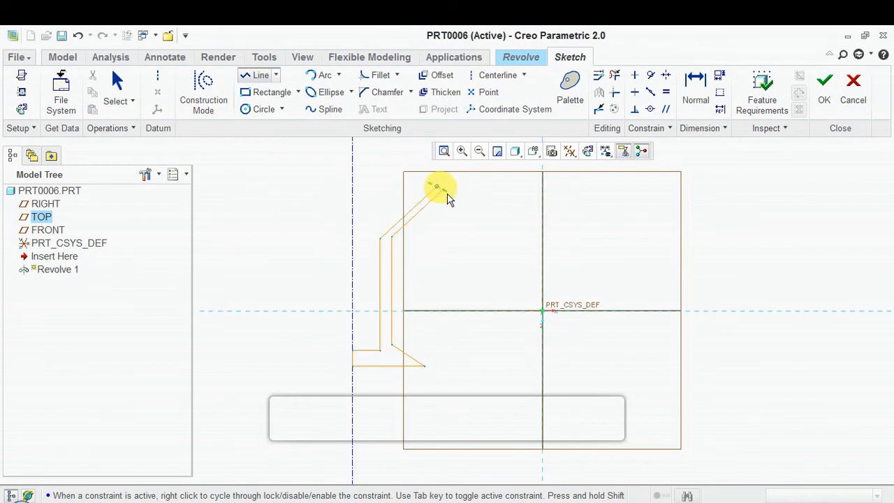
Step: Finish the sketch and revolve the closed profile 360 degrees around the centerline into a hollow flared cup
{"action": "left_click", "coordinate": [117, 82]}
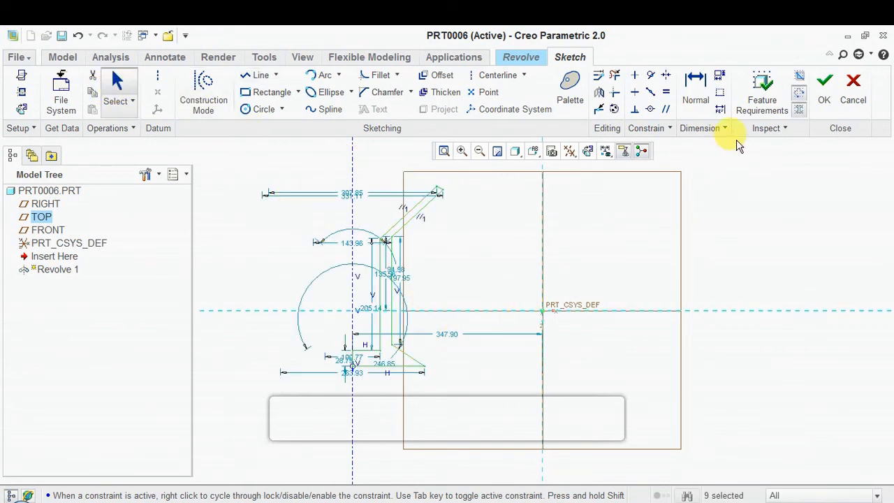
{"action": "left_click", "coordinate": [837, 97]}
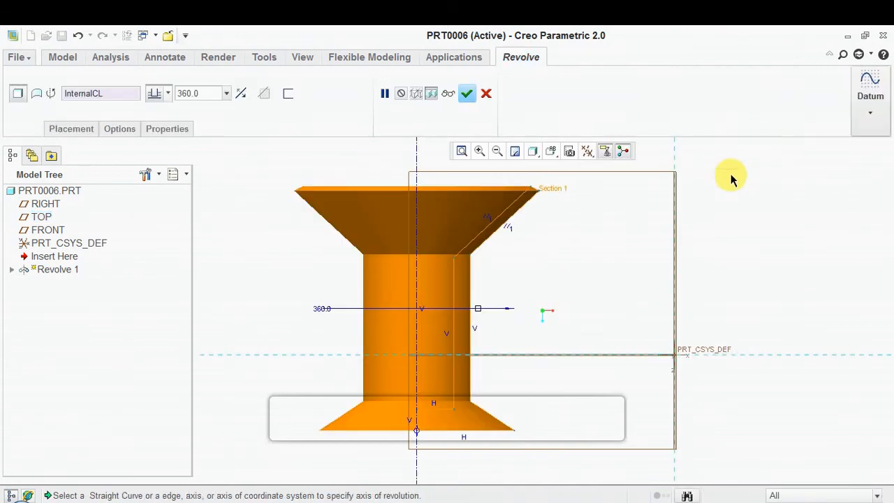
{"action": "mouse_move", "coordinate": [731, 180]}
{"action": "middle_mouse_down"}
{"action": "mouse_move", "coordinate": [719, 200]}
{"action": "mouse_move", "coordinate": [684, 202]}
{"action": "mouse_move", "coordinate": [720, 175]}
{"action": "mouse_move", "coordinate": [722, 184]}
{"action": "middle_mouse_up"}
{"action": "left_click", "coordinate": [469, 101]}
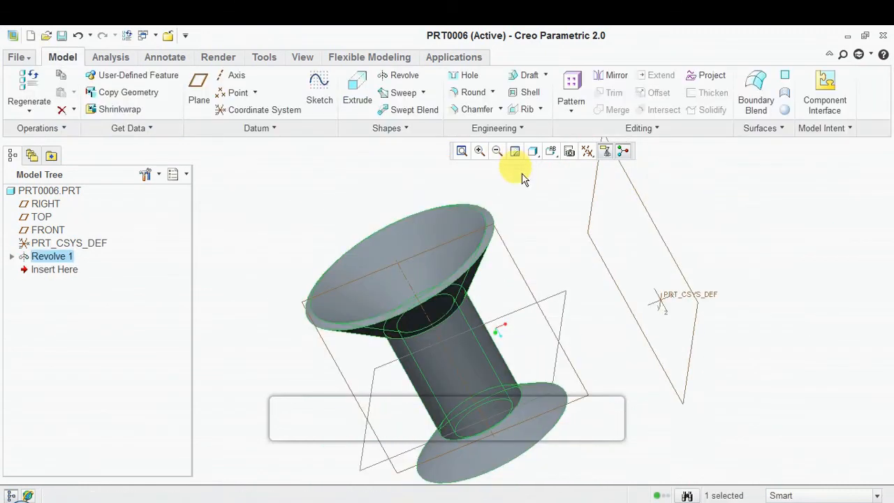